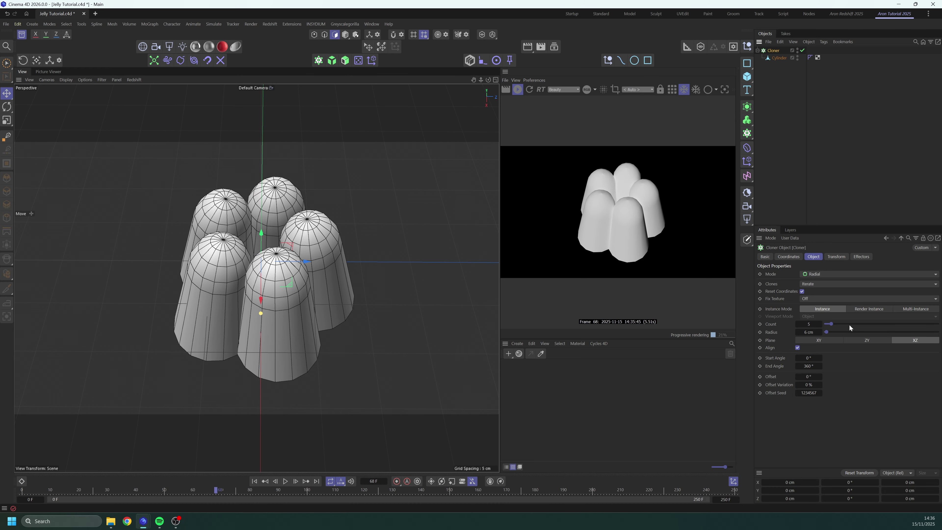
- Increase the radial cloner's count to 9 so the tapered cylinders form a closed ring
left_click(821, 324)
left_click(821, 325)
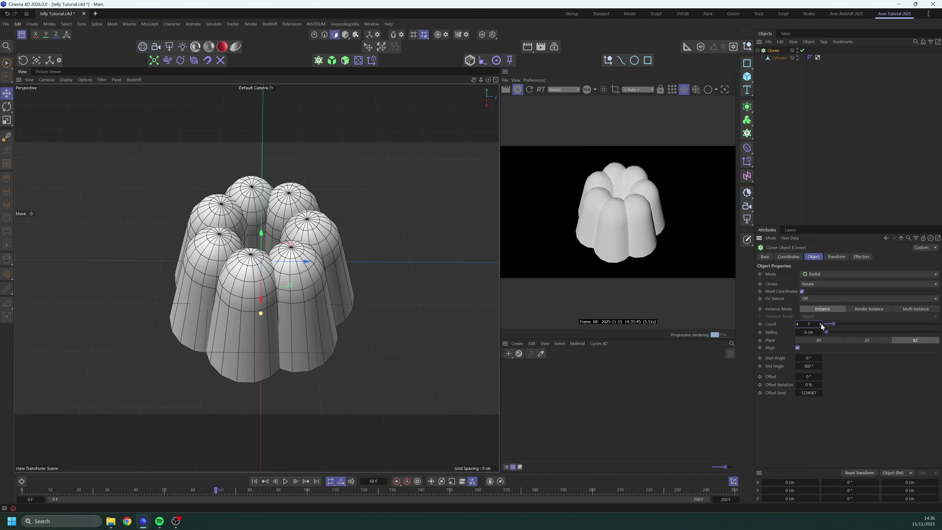
left_click(821, 324)
left_click(821, 324)
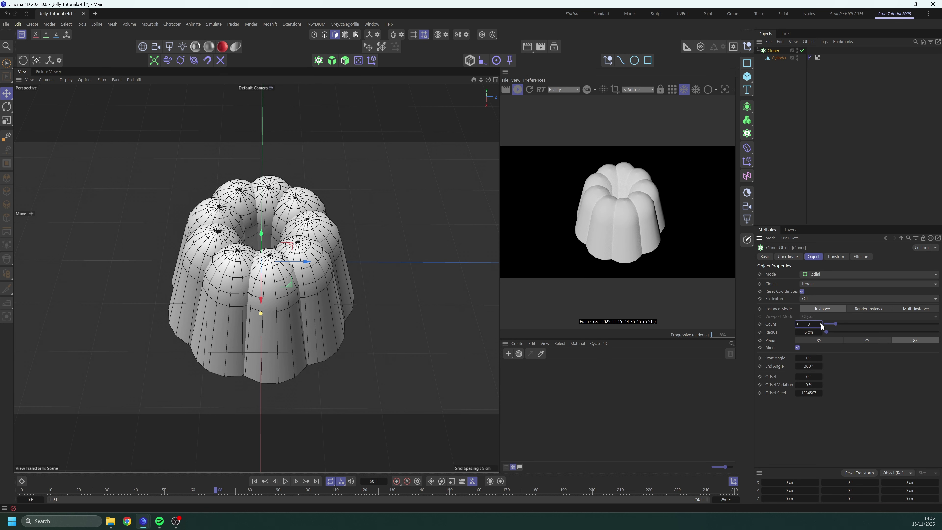
left_click(785, 157)
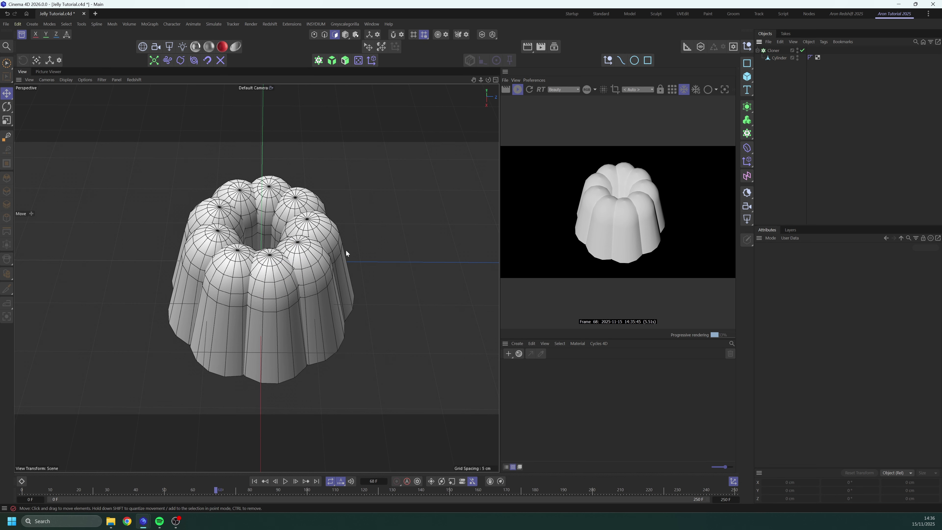
- Add a cylinder in the middle of the ring with a height of 13 cm and a radius of 5 cm
left_click_drag(347, 250, 256, 208, "alt")
left_click(748, 77)
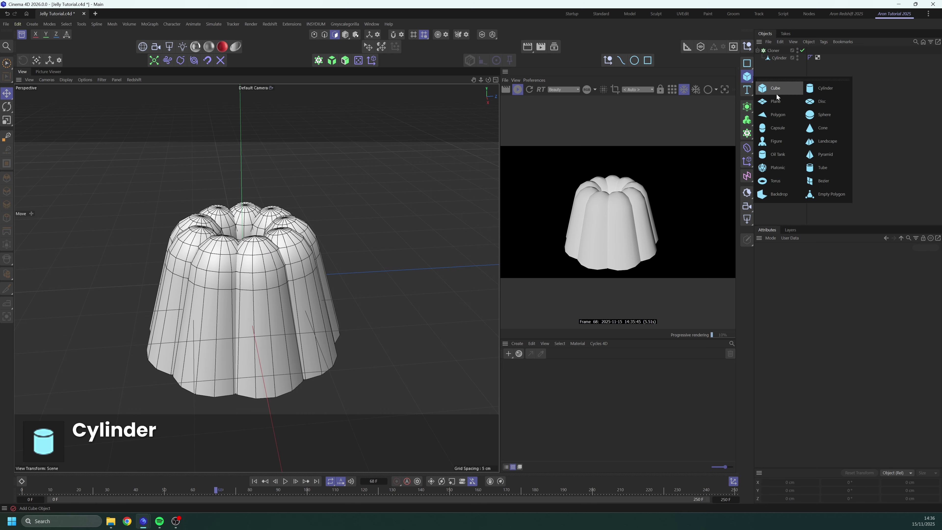
left_click(824, 92)
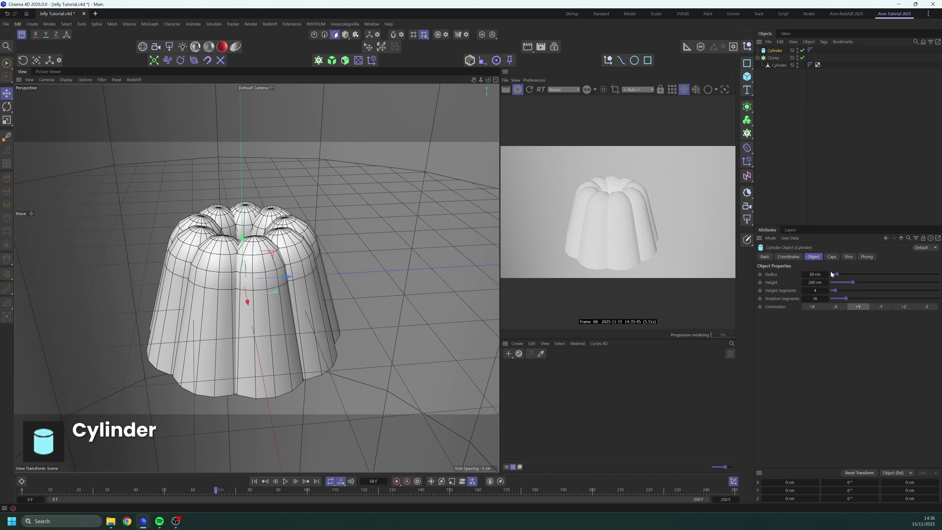
left_click(823, 283)
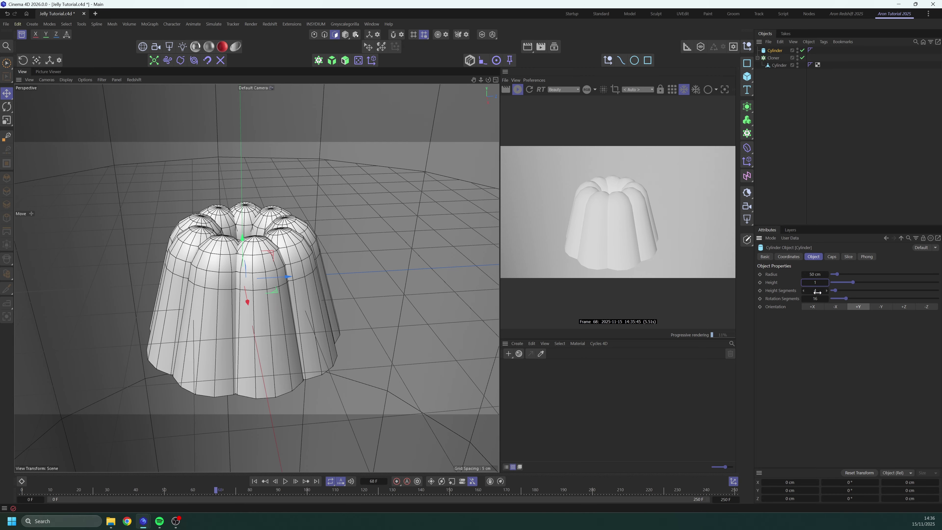
left_click(816, 273)
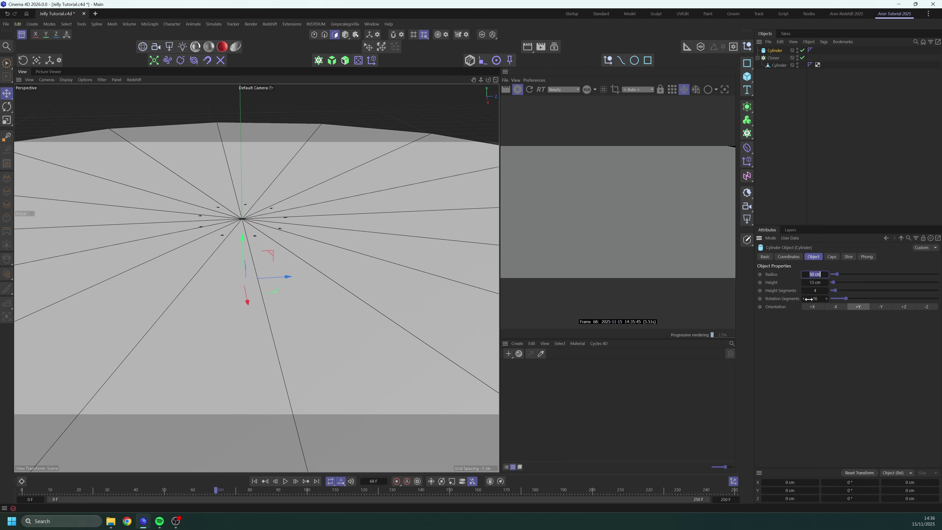
type("5")
key("Return")
left_click(436, 193)
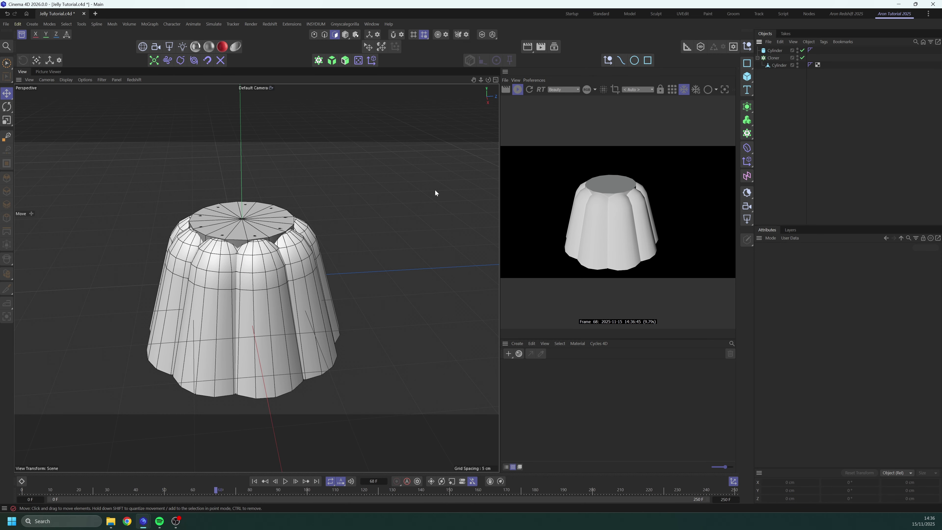
- Make the central cylinder editable and select its top cap polygons with Phong Break Selection
left_click(271, 215)
key("c")
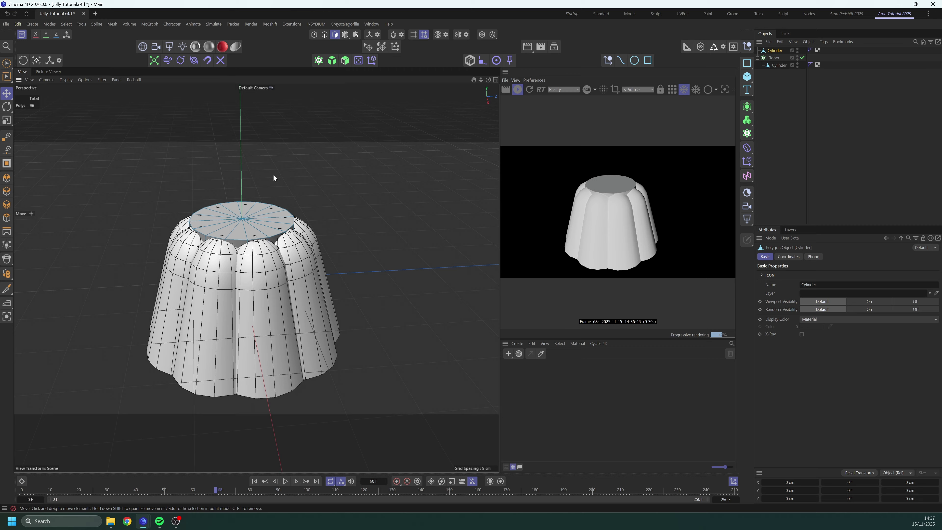
key("u")
key("n")
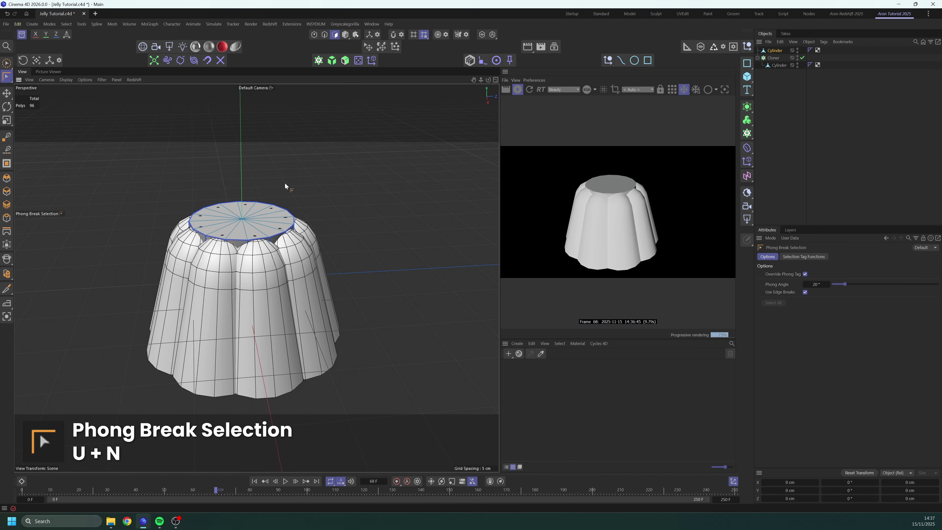
double_click(254, 215)
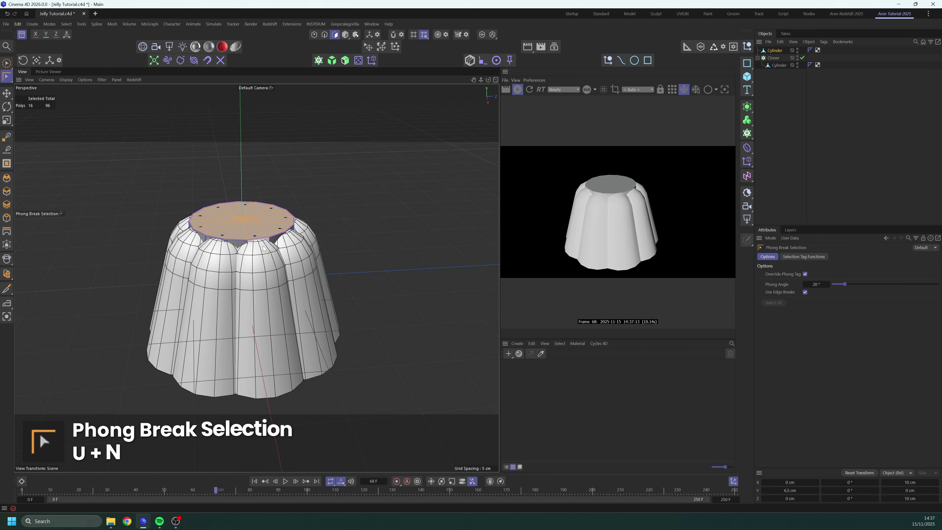
- Lower the central cylinder's top cap along Y to about 4.9 cm, below the surrounding domes
key("e")
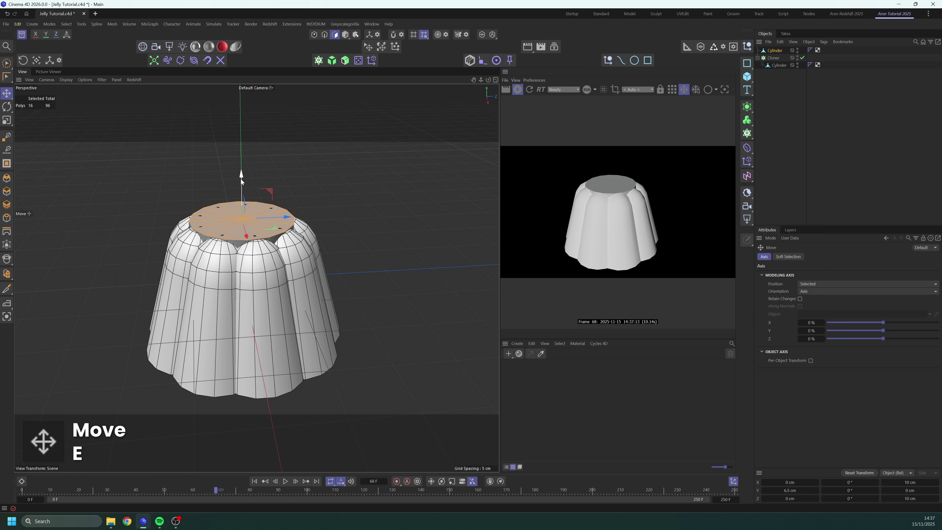
left_click_drag(242, 179, 244, 195)
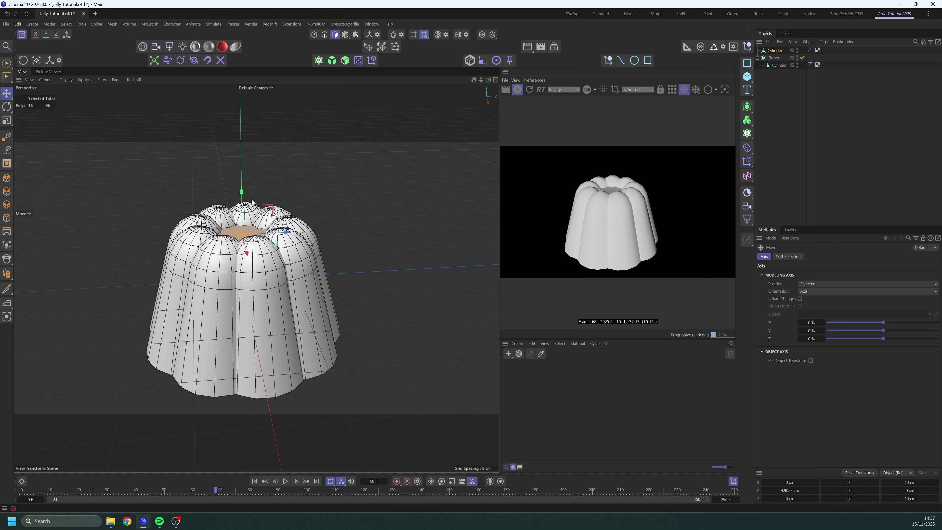
left_click(817, 136)
left_click_drag(273, 241, 286, 389, "alt")
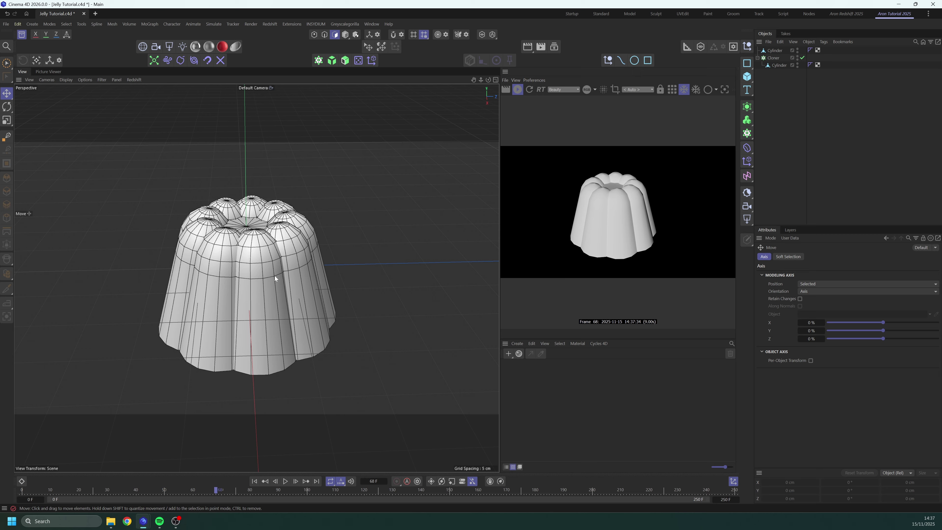
left_click(775, 52)
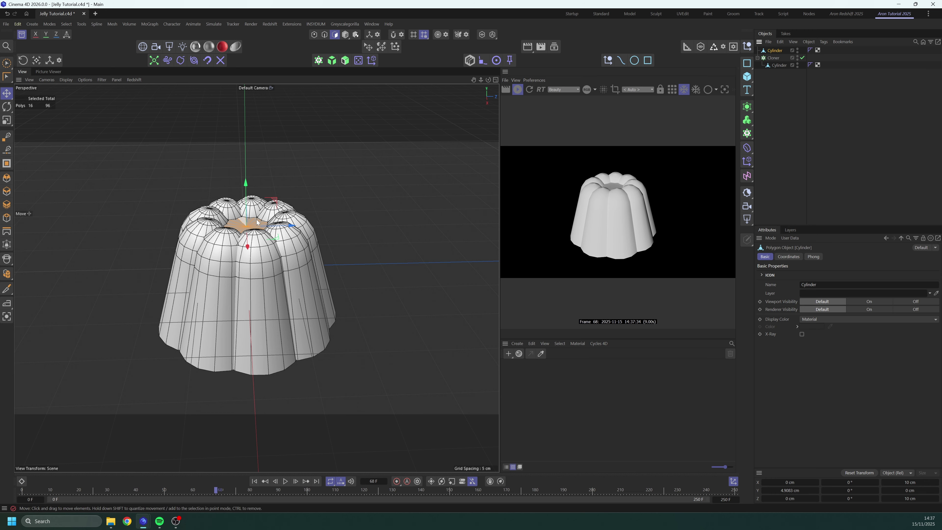
left_click(765, 108)
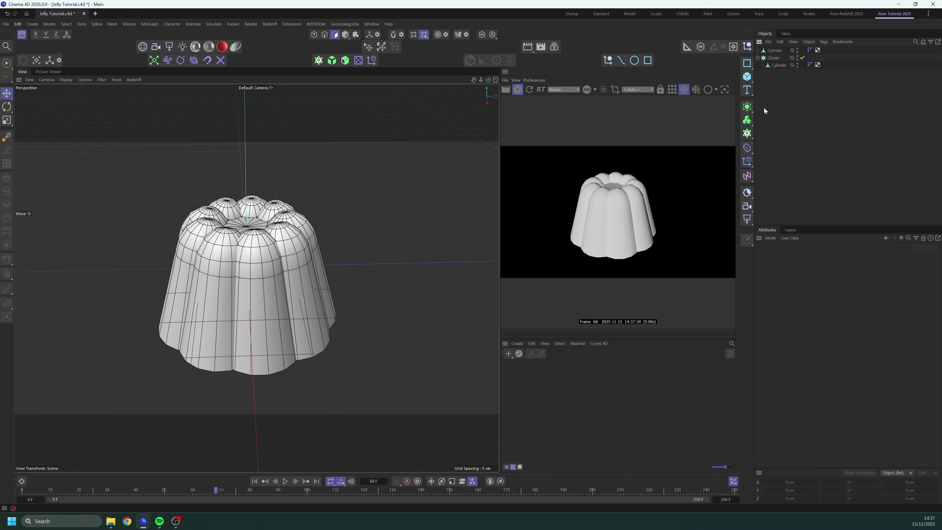
- Add a Volume Builder and place the central cylinder and the cloner with its child inside it
key("shift+v")
key("shift+c")
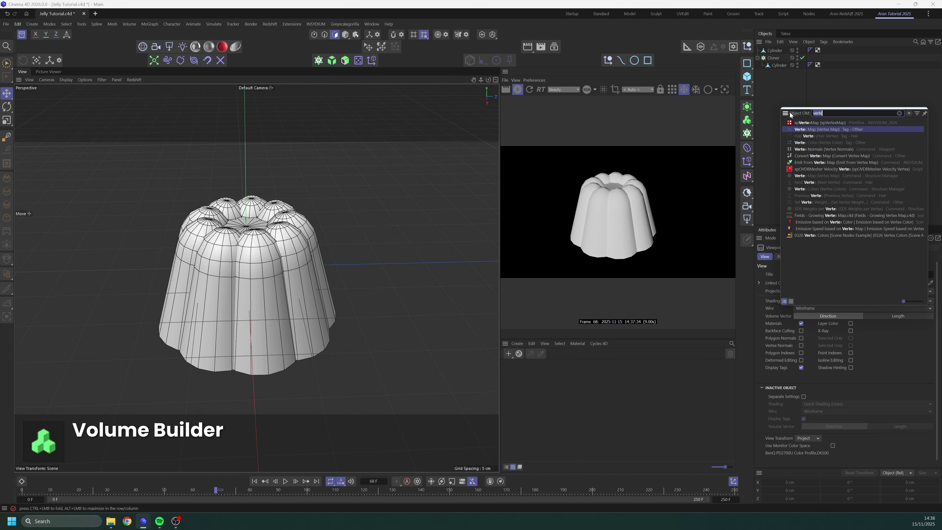
type("volum")
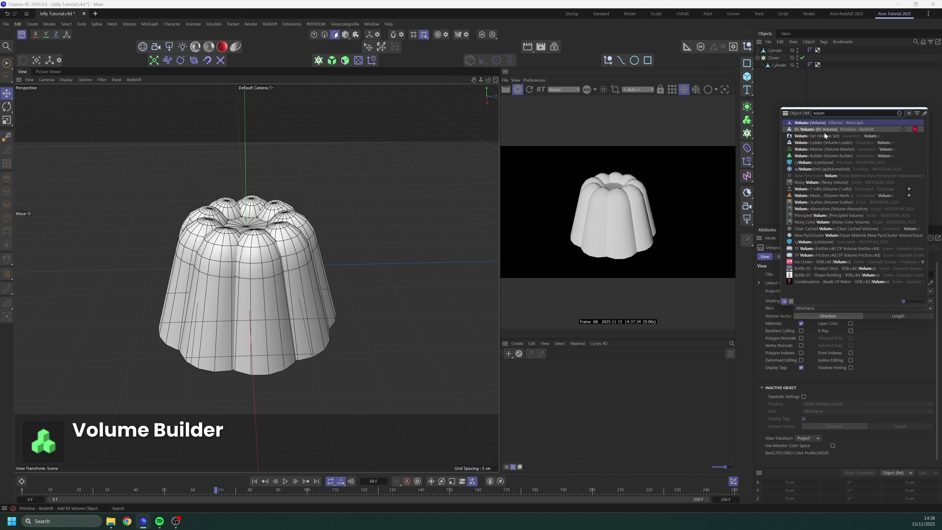
left_click(826, 158)
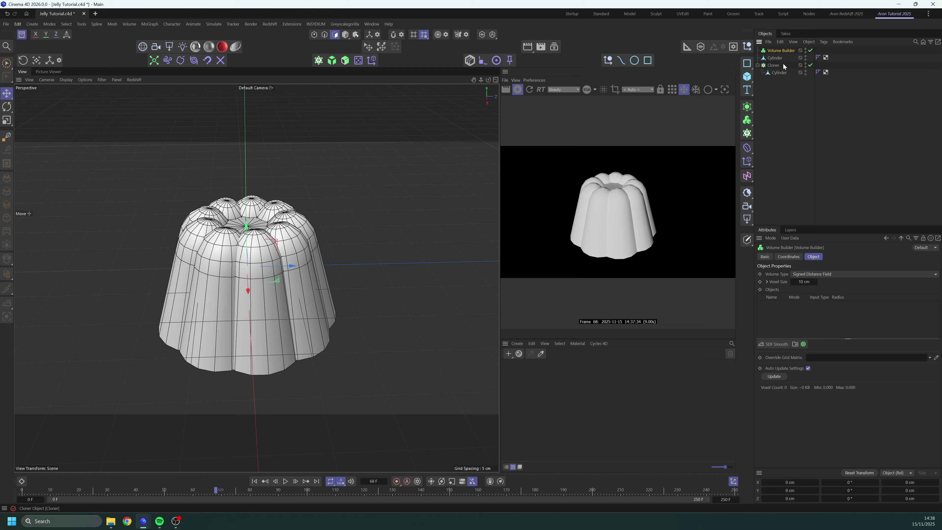
left_click(776, 58)
left_click(780, 72, "shift")
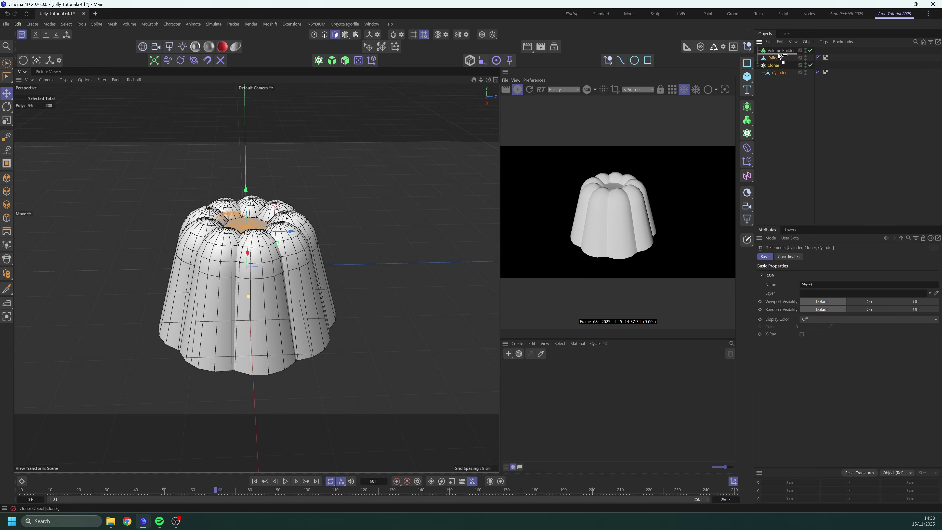
left_click_drag(781, 50, 781, 51)
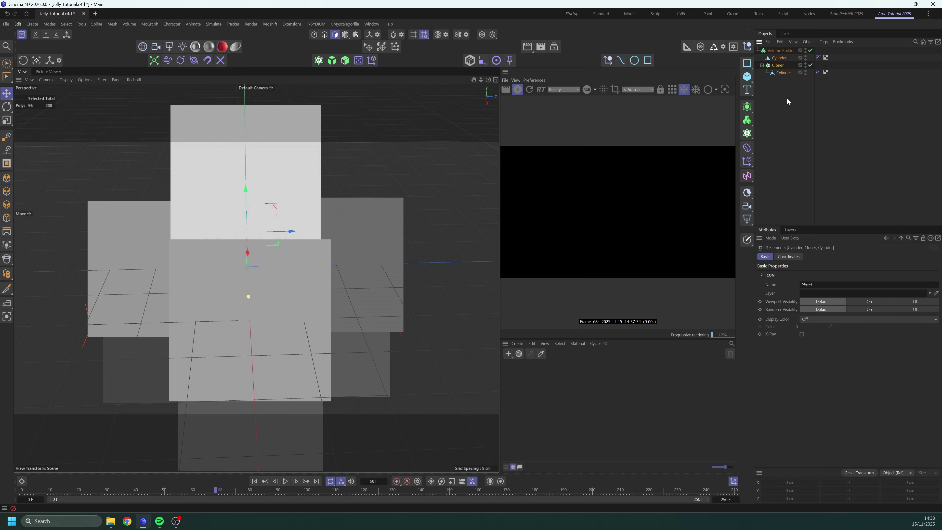
- Set the Volume Builder's voxel size to 0.3 cm
left_click(783, 51)
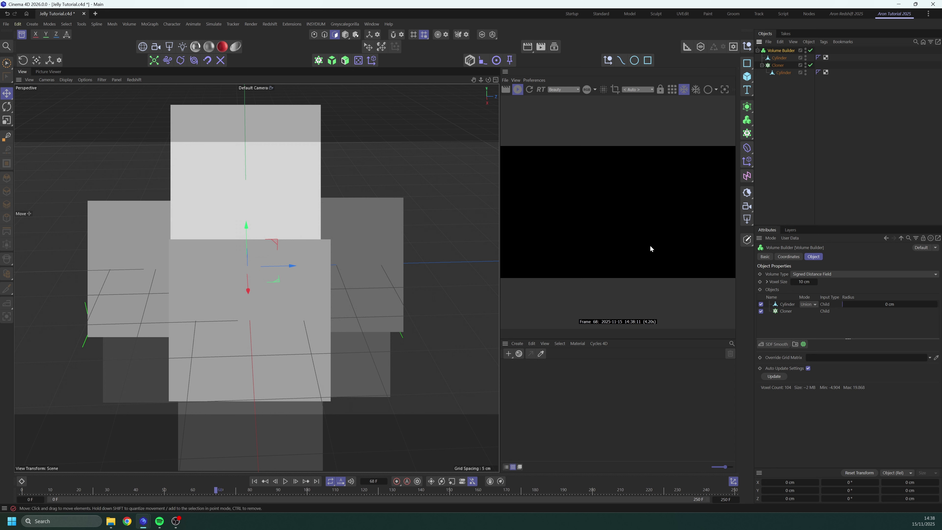
left_click(802, 282)
type("1")
key("Return")
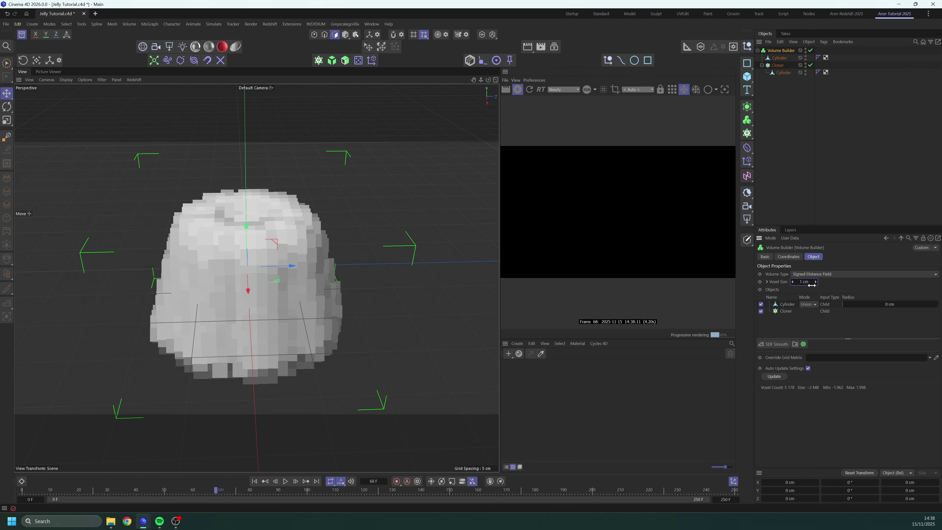
type("0.3")
key("Return")
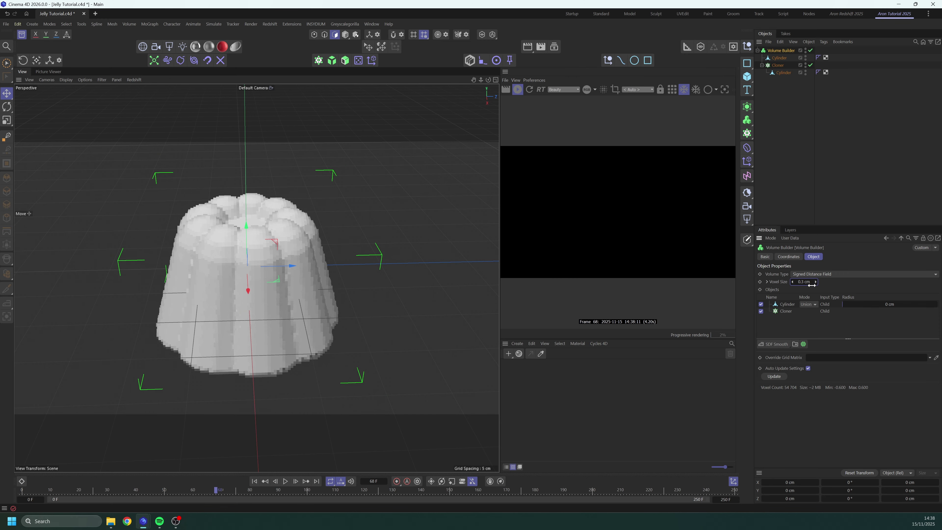
left_click(790, 125)
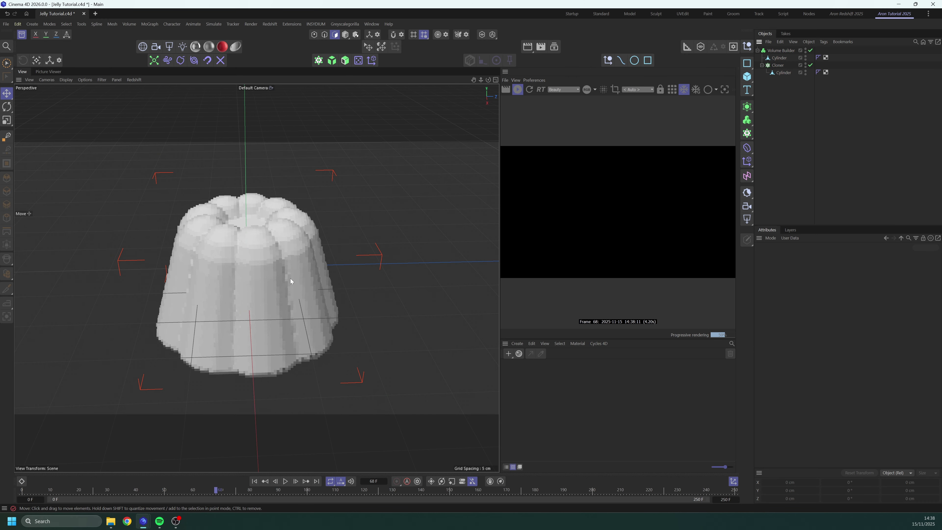
- Add a Volume Mesher and make the Volume Builder its child
left_click_drag(257, 263, 211, 316, "alt")
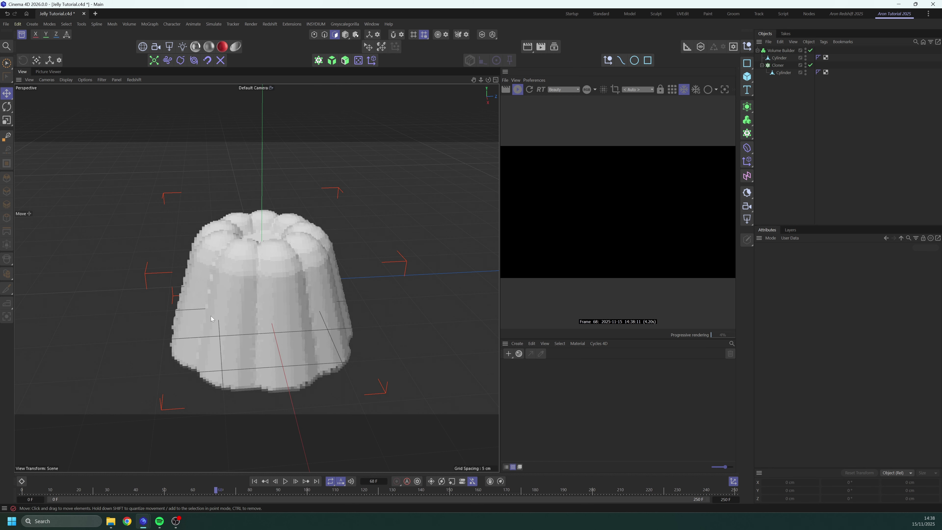
key("shift+c")
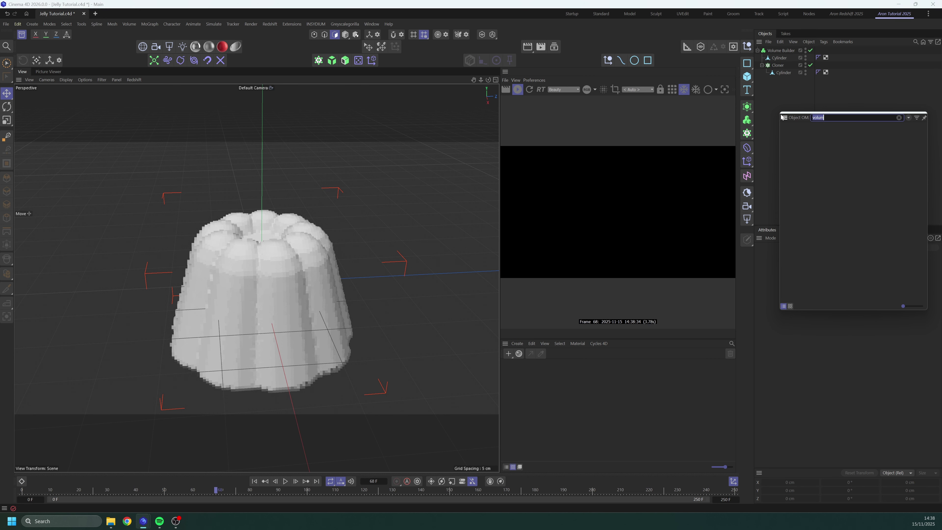
type("vol")
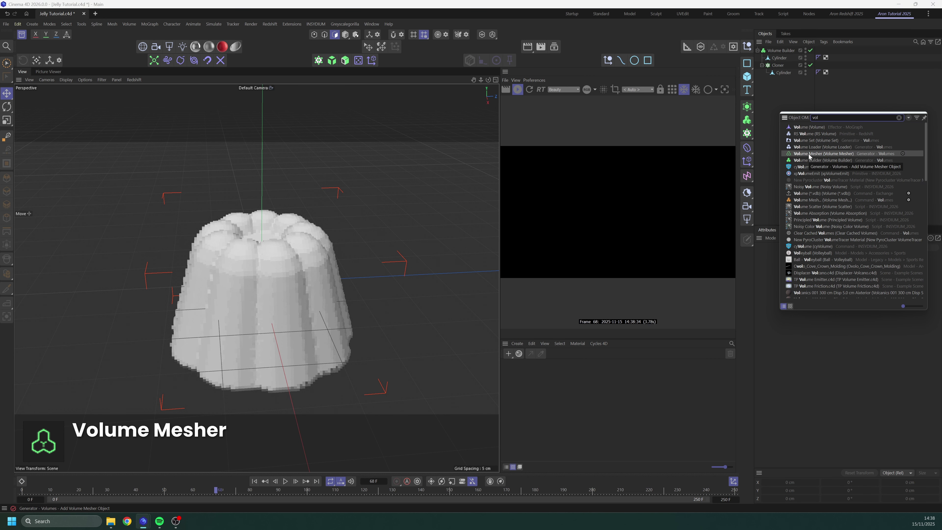
left_click(809, 154)
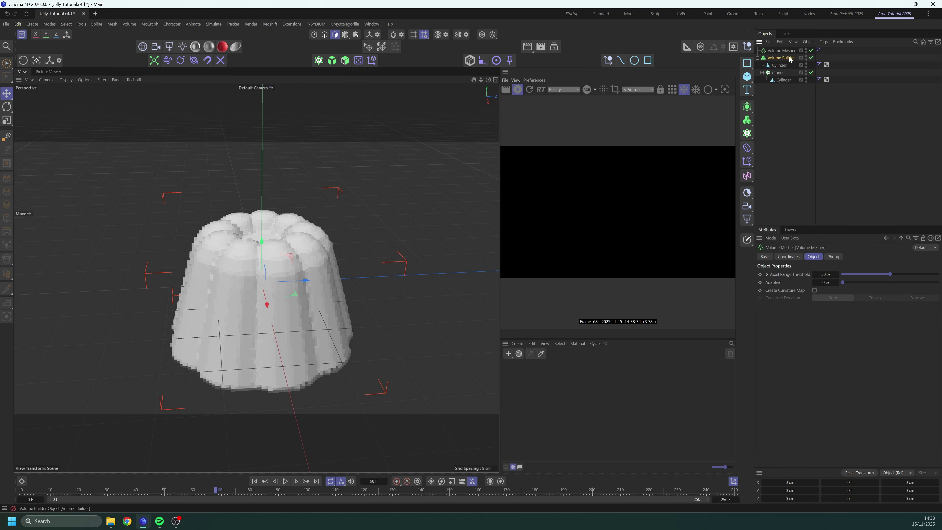
left_click_drag(791, 58, 780, 51)
left_click(786, 58)
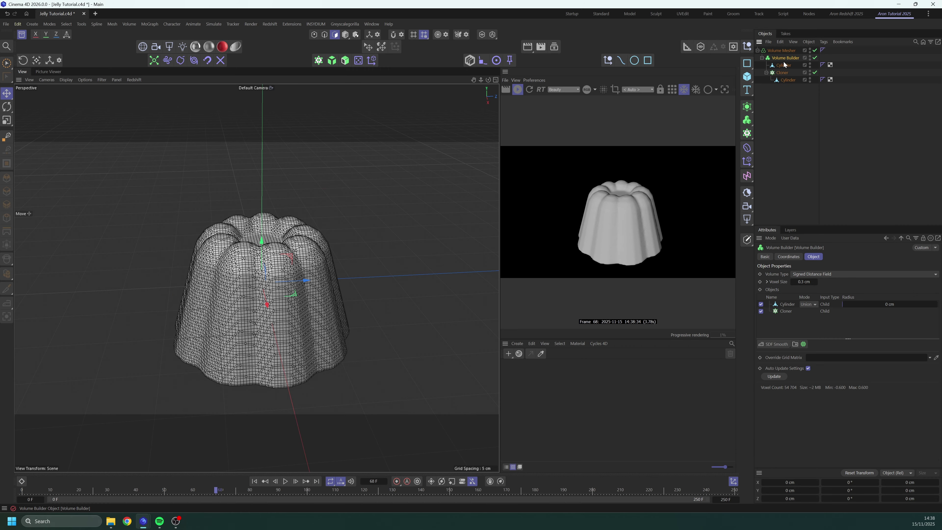
left_click(831, 151)
- Add a Remesh generator and place the Volume Mesher inside it
scroll(308, 294, "up", 3)
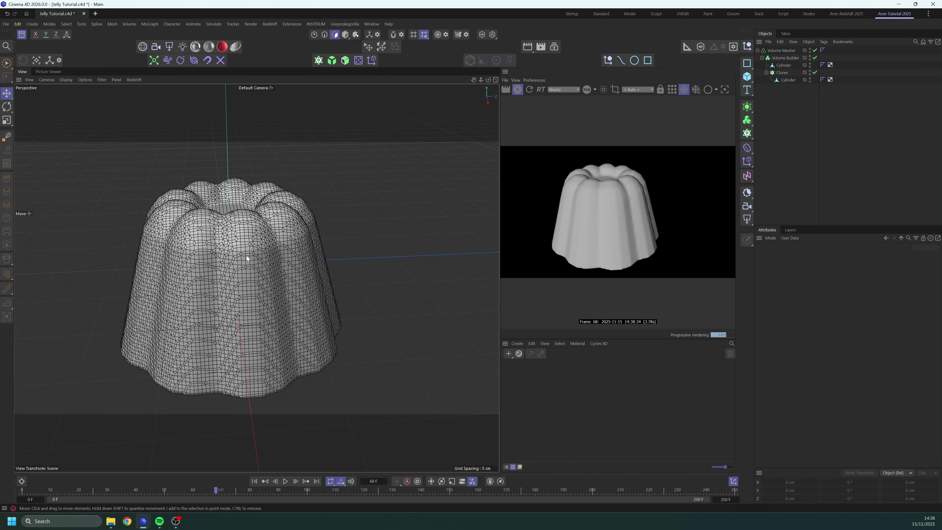
left_click_drag(247, 256, 253, 278, "alt")
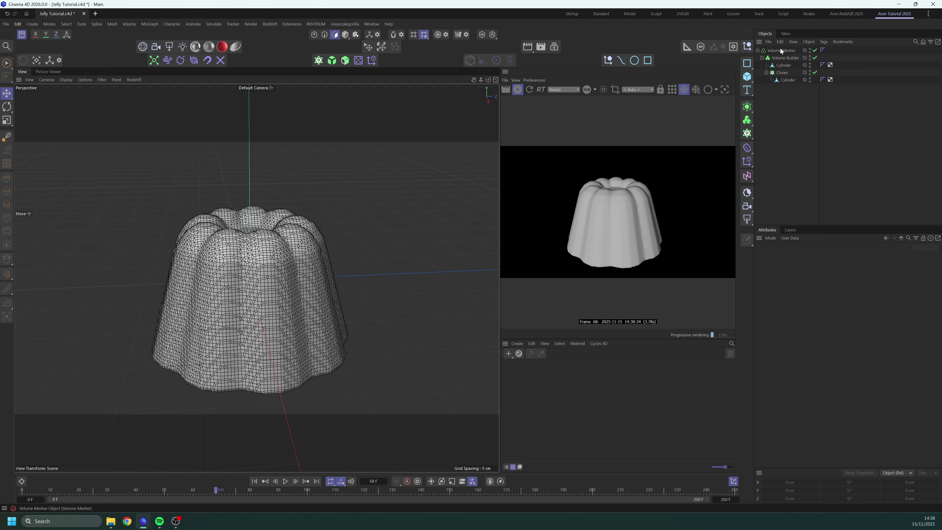
key("shift+c")
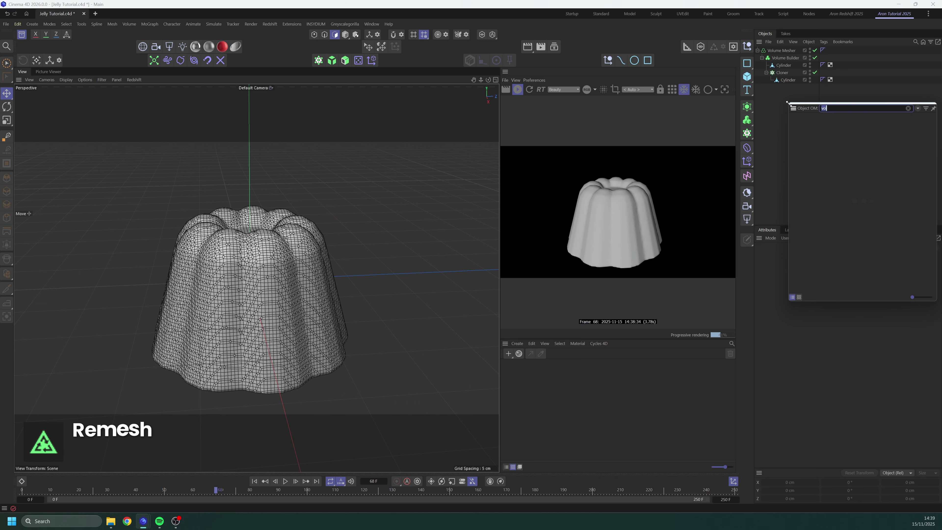
type("rem")
key("Return")
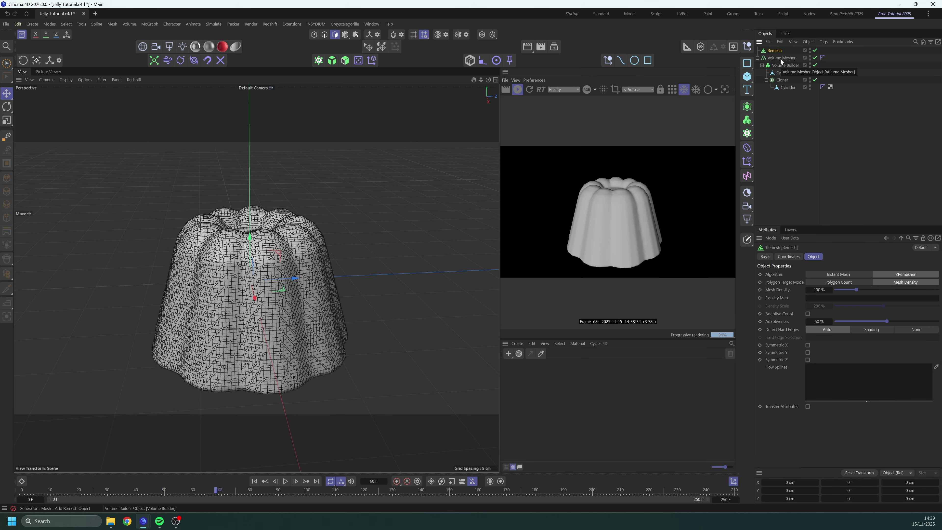
left_click_drag(781, 58, 779, 52)
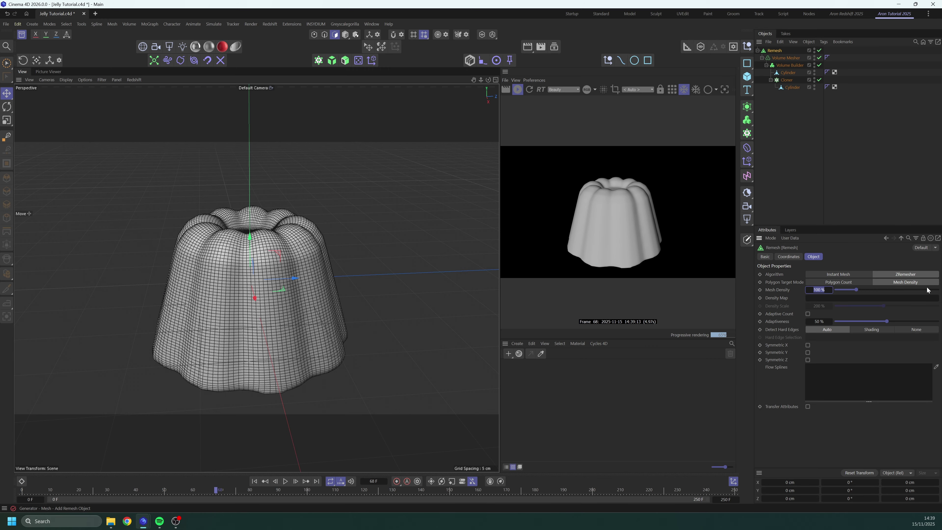
- Set the Remesh generator's mesh density to 50%
type("50")
key("Return")
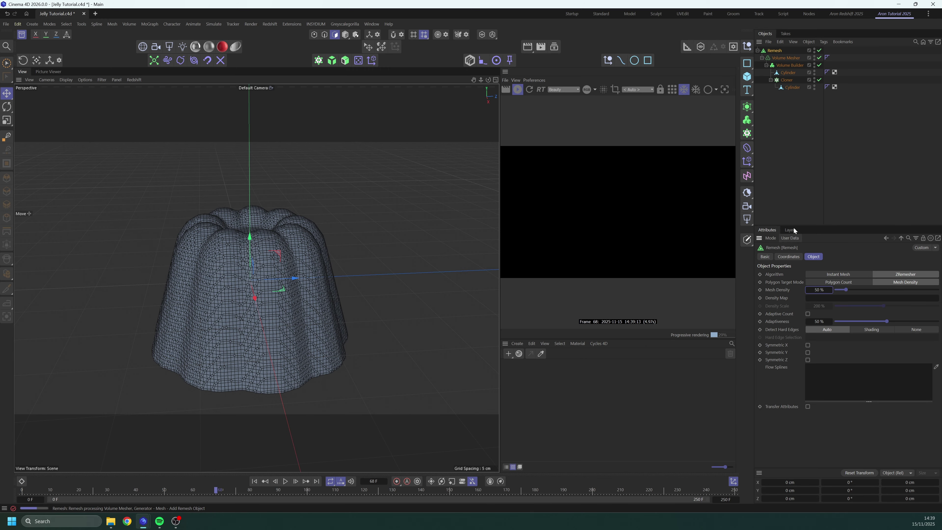
left_click(831, 195)
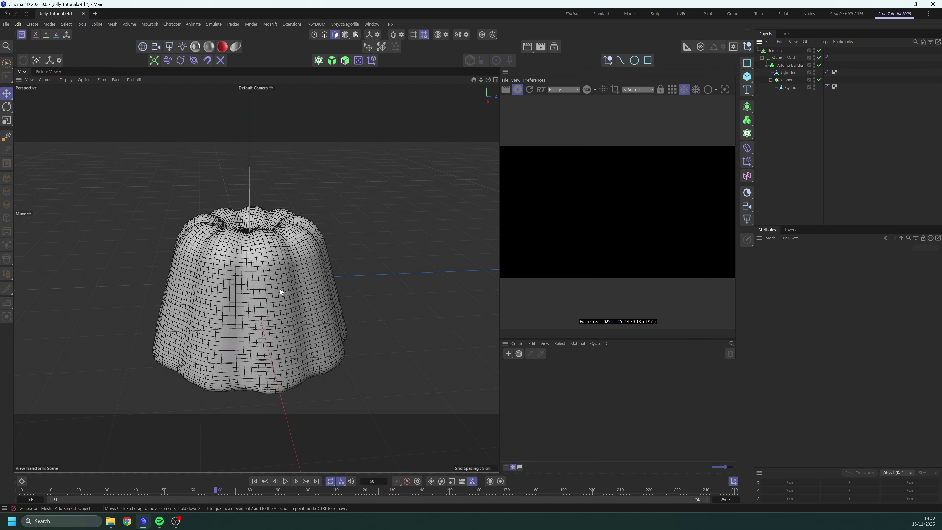
left_click_drag(281, 286, 271, 252, "alt")
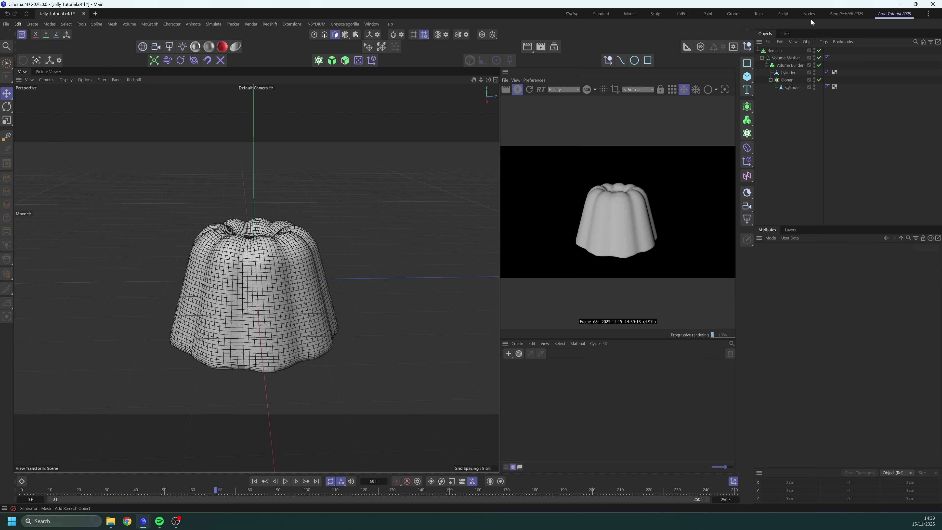
- Make the Remesh generator editable and rename the resulting mesh Jelly
left_click(774, 51)
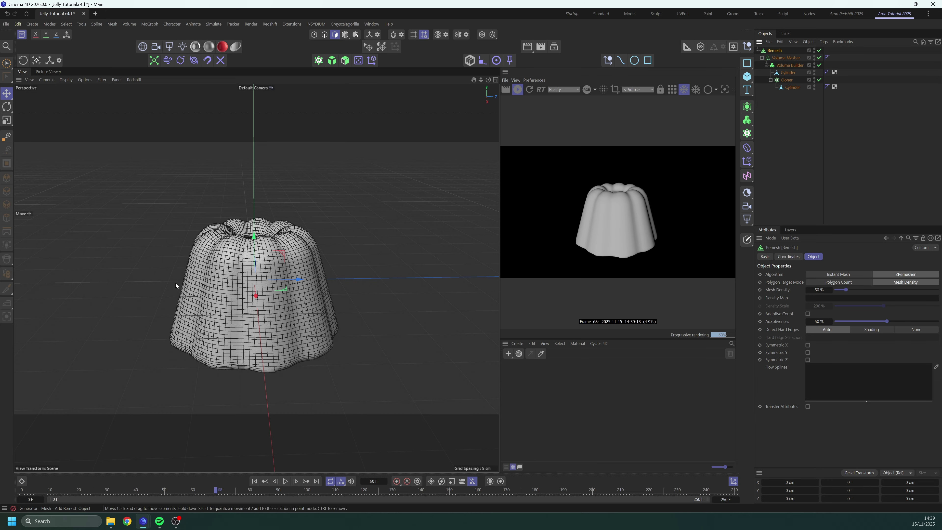
key("c")
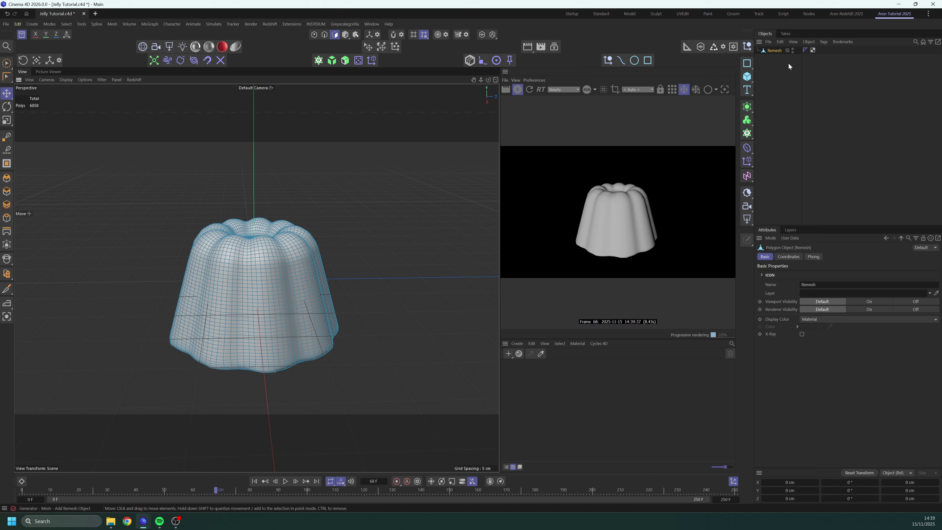
double_click(778, 50)
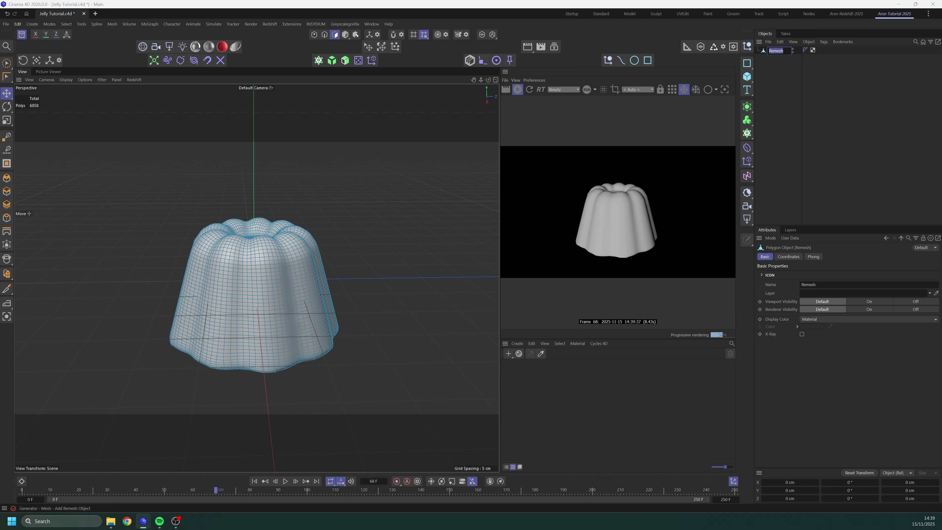
type("Jelly")
left_click(814, 94)
- Switch to Model mode, and try moving the jelly along the Z axis before undoing the move
left_click(346, 36)
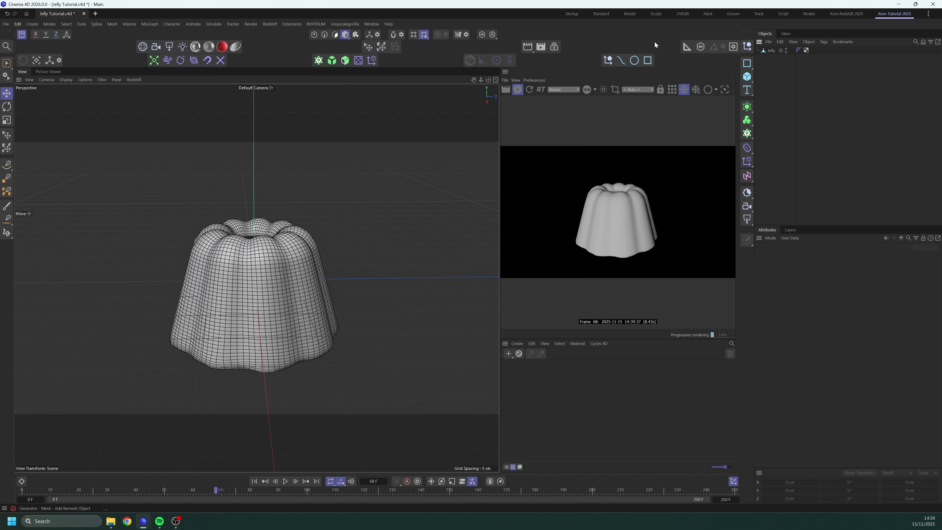
left_click(772, 51)
mouse_move(295, 274)
left_mouse_down()
mouse_move(428, 273)
mouse_move(311, 275)
left_mouse_up()
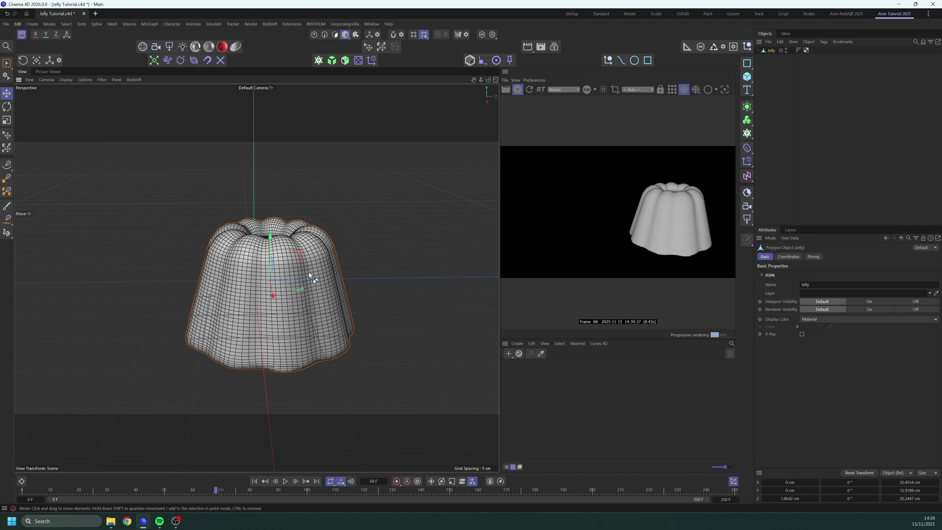
key("ctrl+z")
left_click_drag(264, 301, 292, 309, "alt")
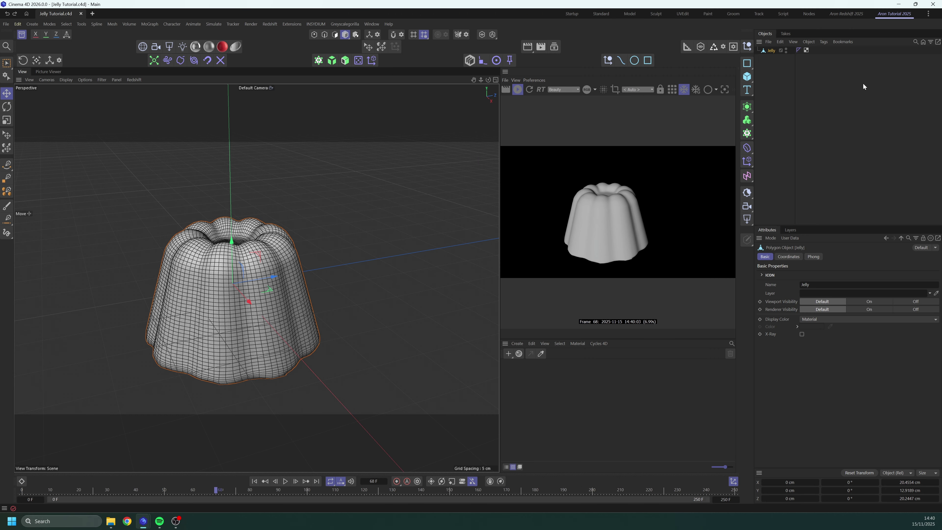
- Add a Jiggle deformer and make it a child of the Jelly object
left_click(537, 207)
mouse_move(254, 279)
left_mouse_down("alt")
mouse_move(168, 278)
mouse_move(255, 282)
left_mouse_up("alt")
scroll(255, 281, "down", 1)
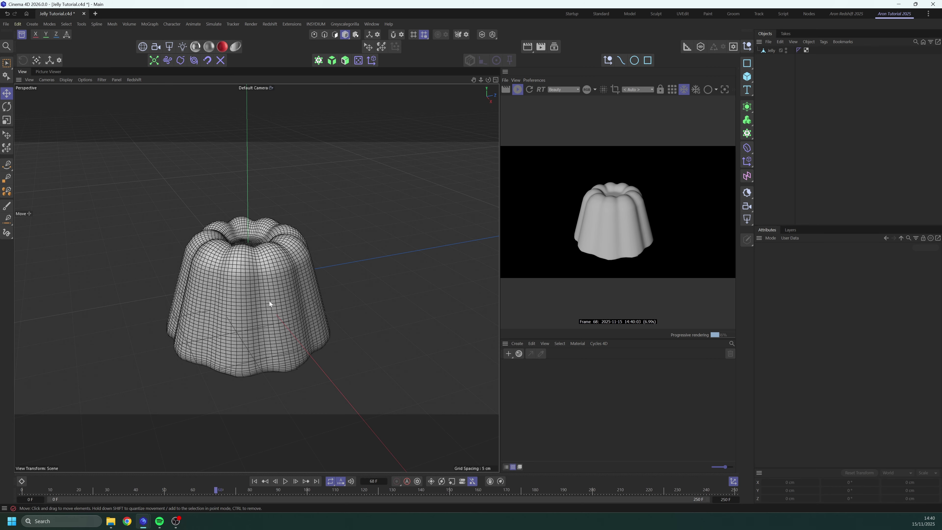
left_click_drag(271, 299, 256, 290, "alt")
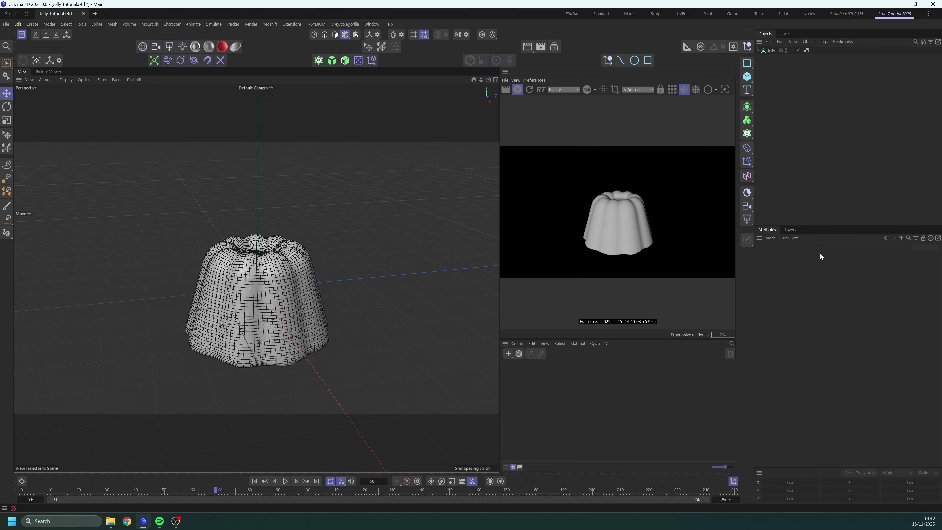
left_click(772, 51)
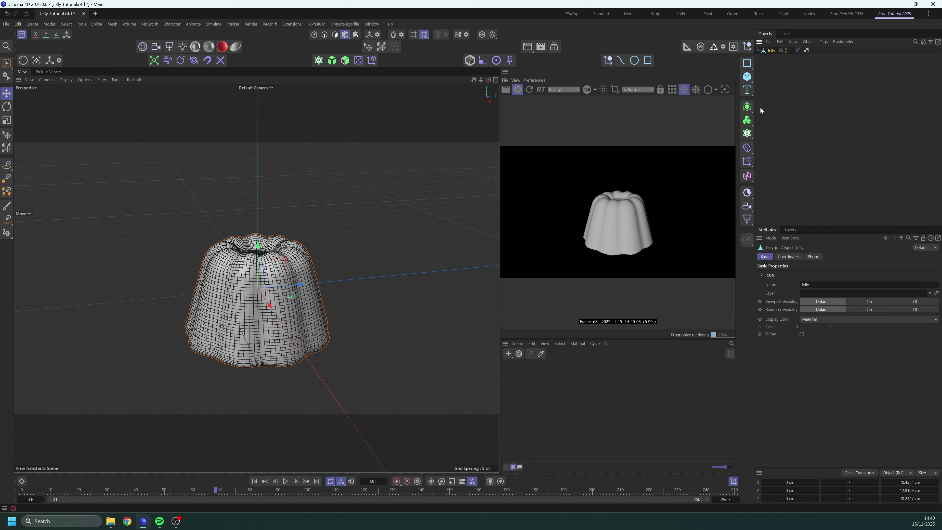
left_click(747, 148)
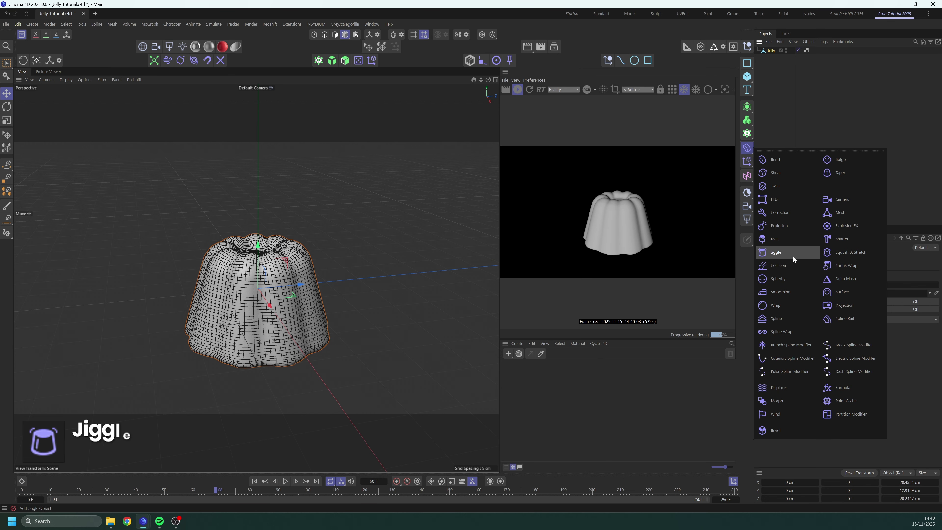
left_click(777, 255)
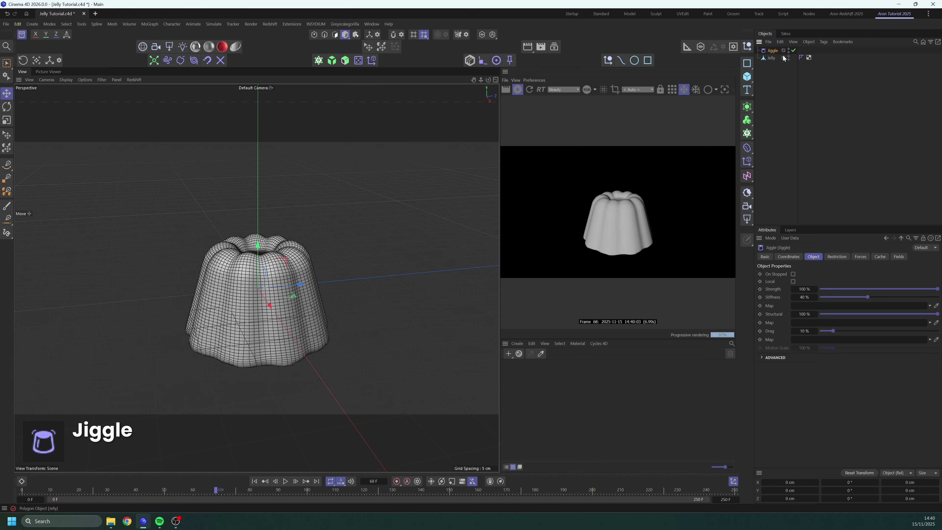
left_click_drag(776, 54, 771, 58)
left_click(770, 57)
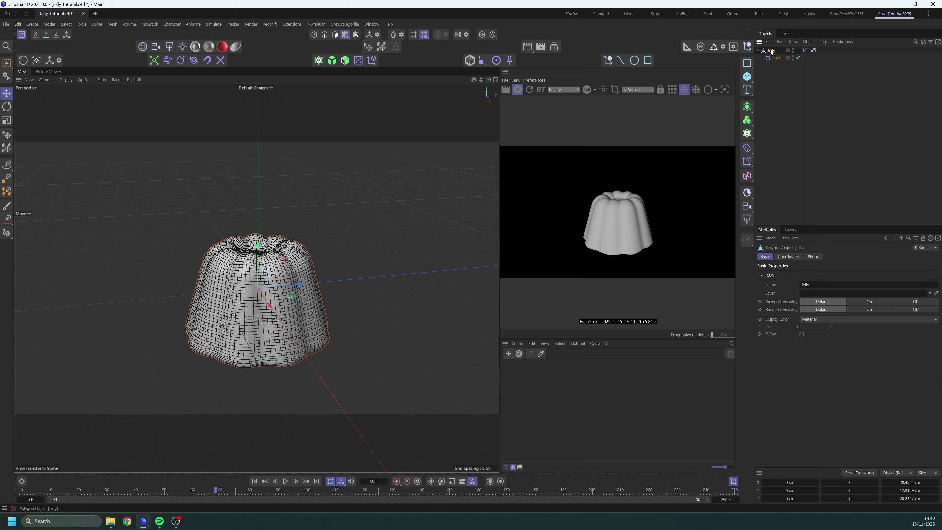
- Play the animation from the start and move the jelly back and forth along Z to test the jiggle
left_click(254, 481)
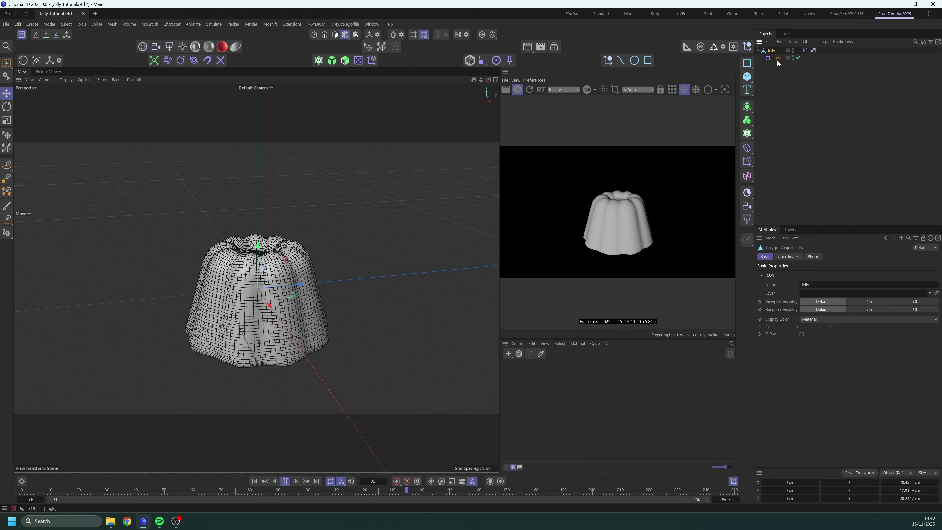
left_click_drag(293, 284, 303, 287)
left_click_drag(276, 290, 275, 287)
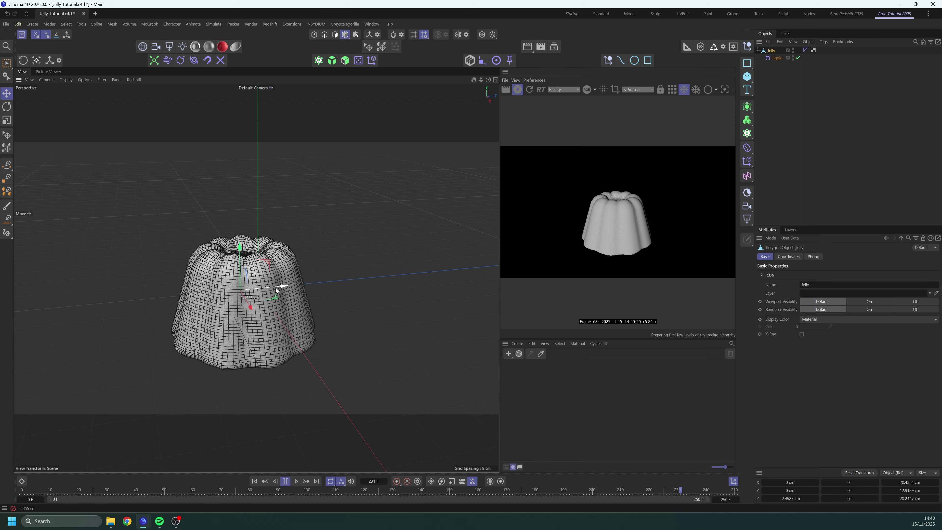
left_click_drag(276, 289, 330, 284)
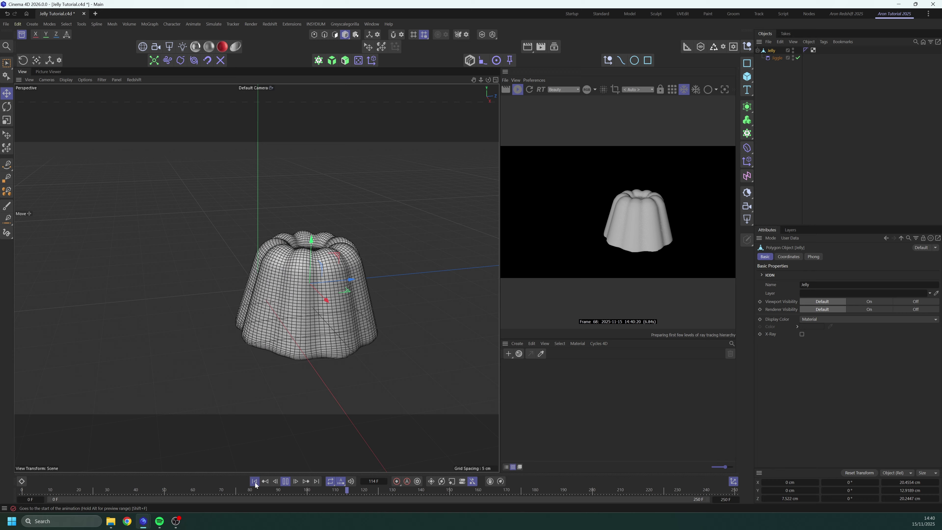
- Replay the animation, return to frame 0 and put the jelly back at its original position
left_click(254, 481)
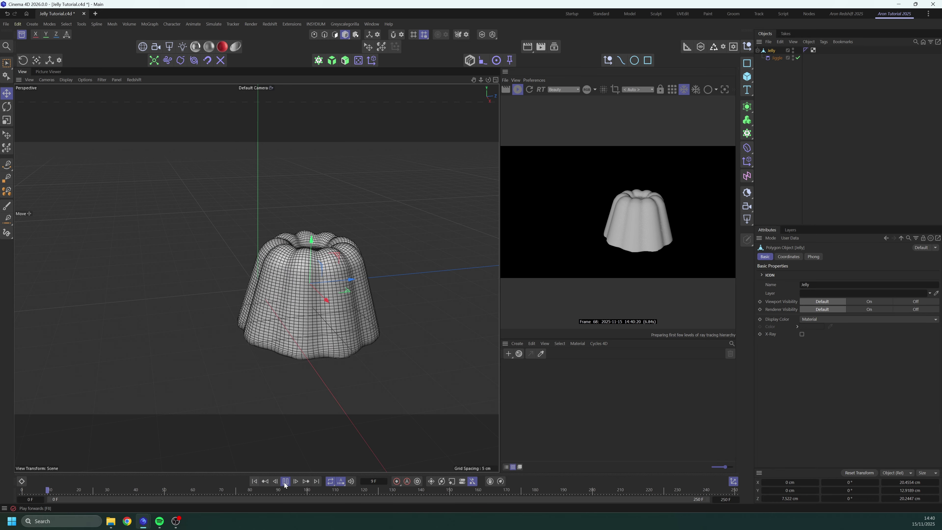
left_click(254, 481)
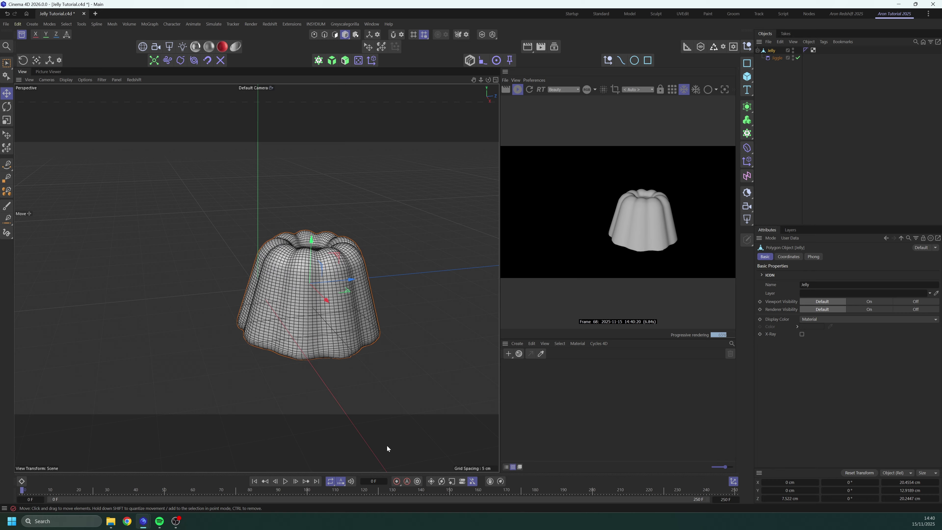
left_click(285, 482)
left_click(285, 481)
left_click(254, 481)
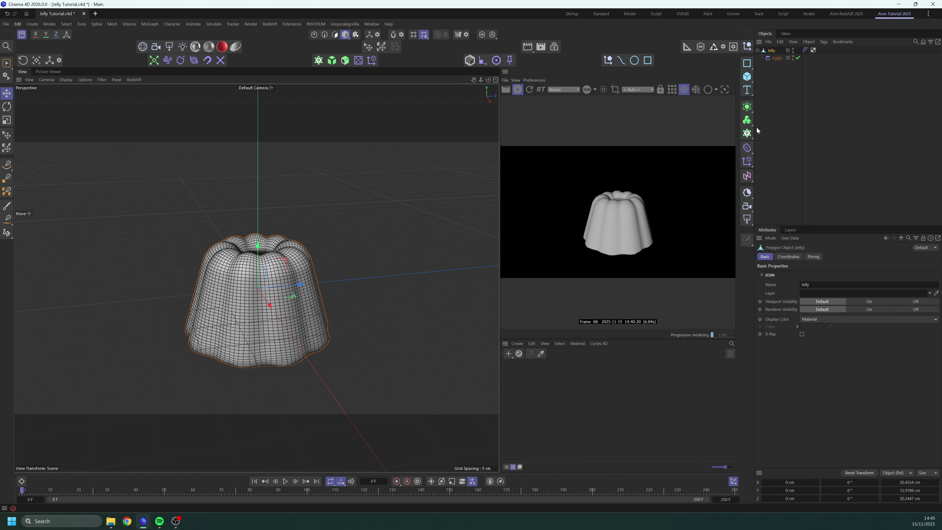
- Add a Vertex Map tag to the Jelly object and open the tag's settings
left_click(804, 134)
middle_click_drag(270, 283, 276, 267, "alt")
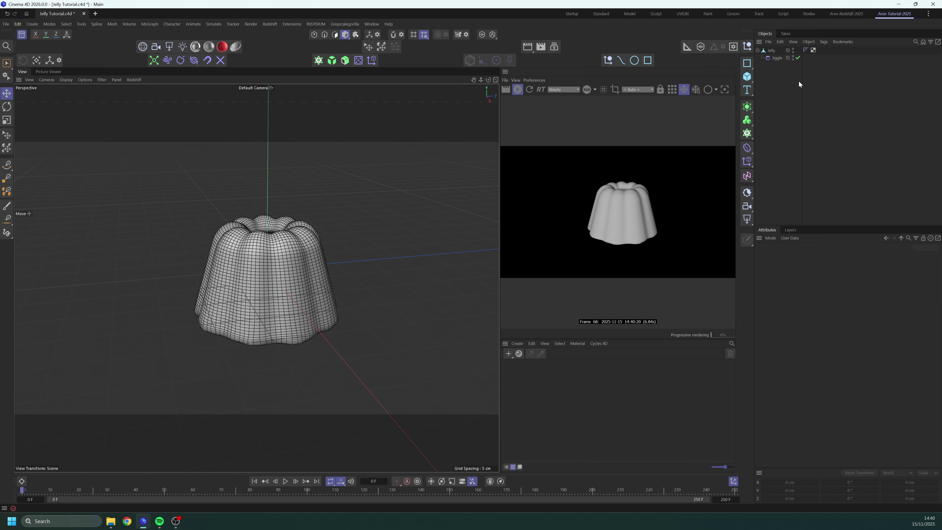
left_click(773, 52)
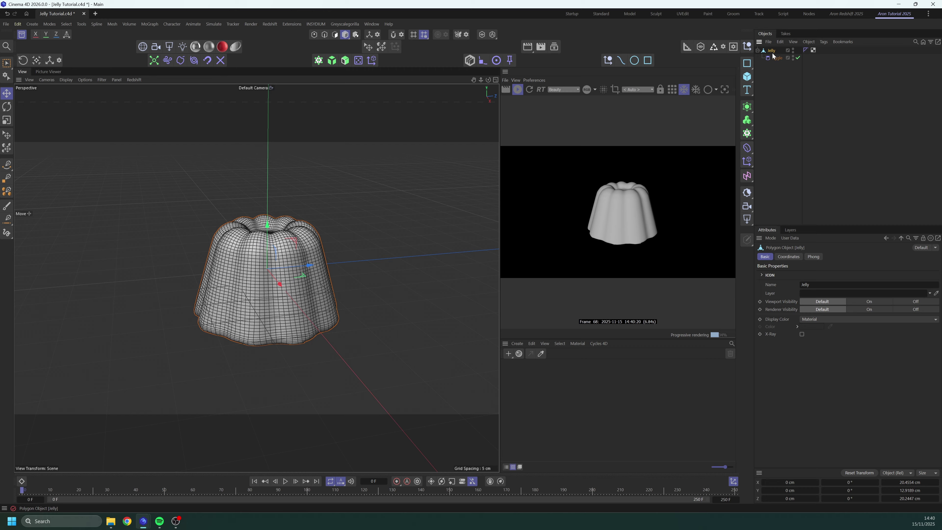
key("shift+c")
type("verte")
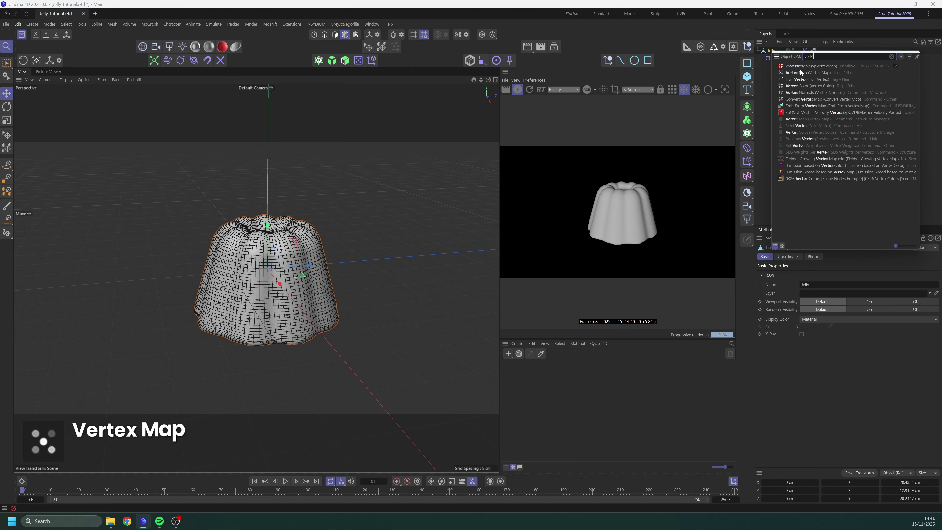
left_click(803, 72)
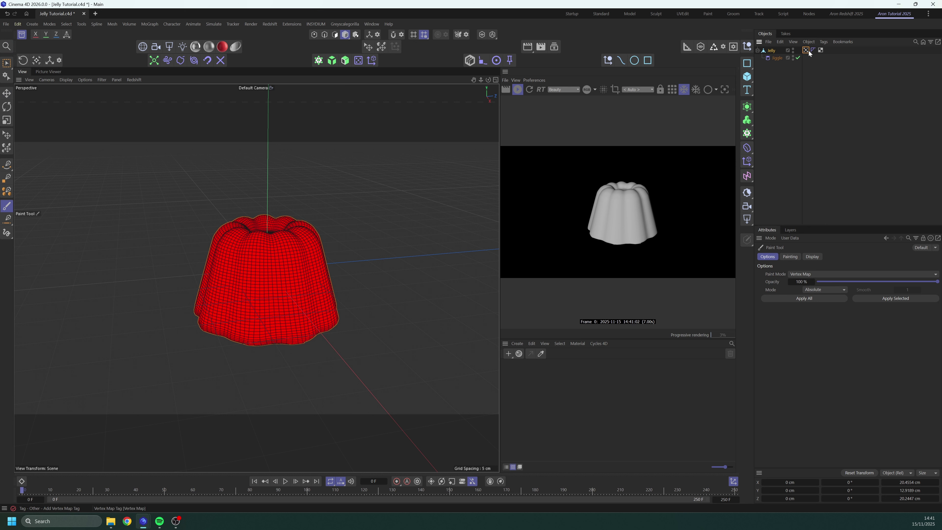
left_click(807, 50)
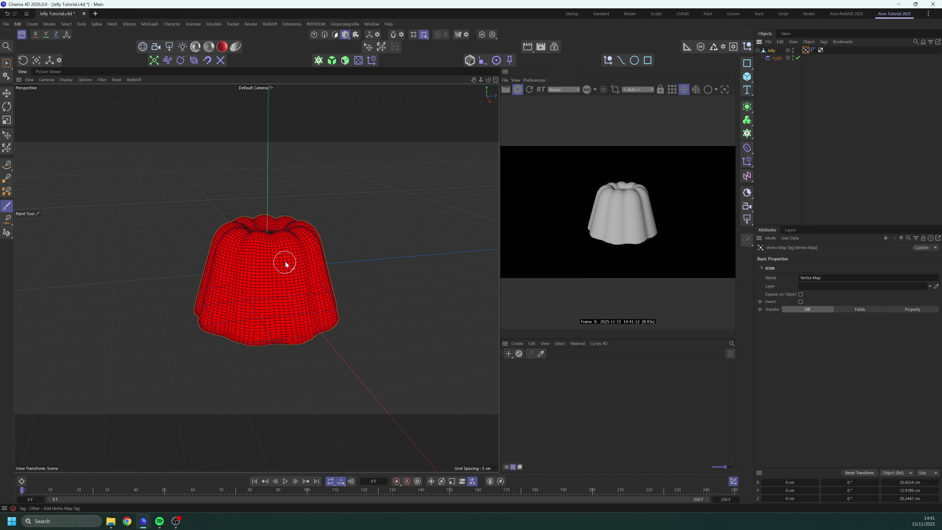
- Try painting vertex weights by hand on the front of the jelly, and undo the strokes
mouse_move(279, 261)
left_mouse_down()
mouse_move(256, 284)
mouse_move(267, 248)
mouse_move(223, 297)
left_mouse_up()
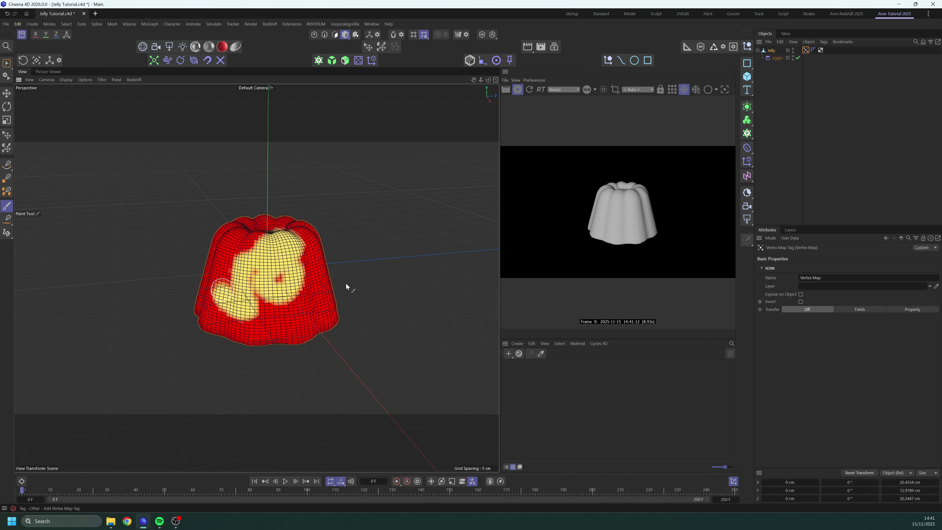
key("ctrl+z")
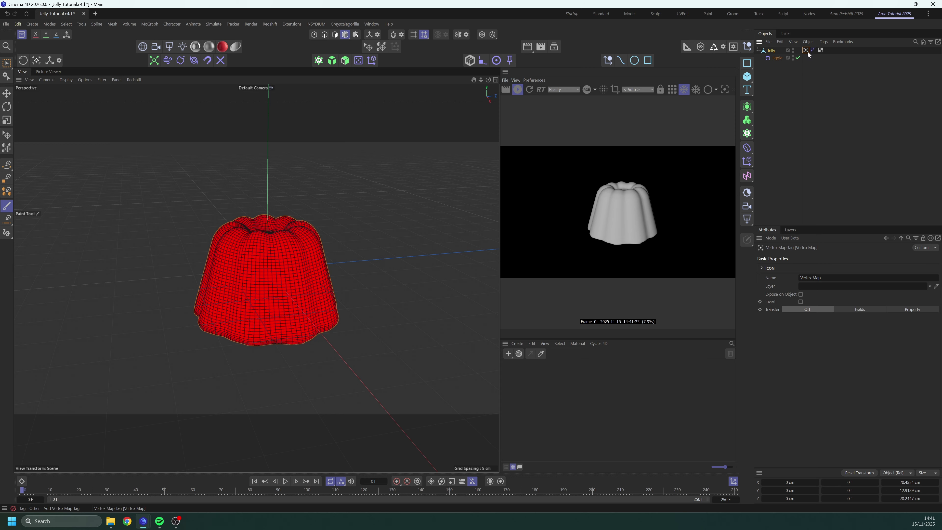
- Set the vertex map's transfer mode to Fields and add a Linear Field to it
left_click(856, 309)
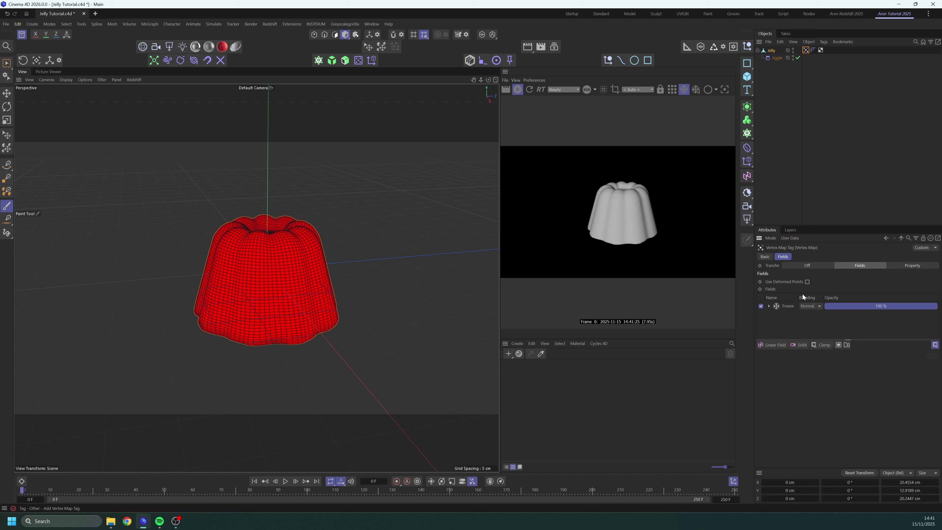
left_click(771, 345)
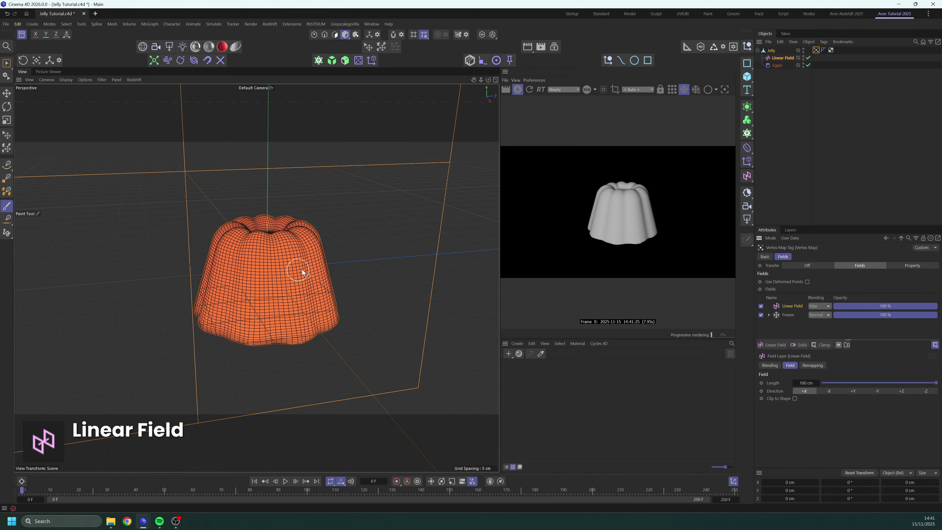
- Scale the Linear Field down so that its falloff fits within the width of the jelly
scroll(302, 270, "down", 10)
left_click_drag(289, 270, 312, 268, "alt")
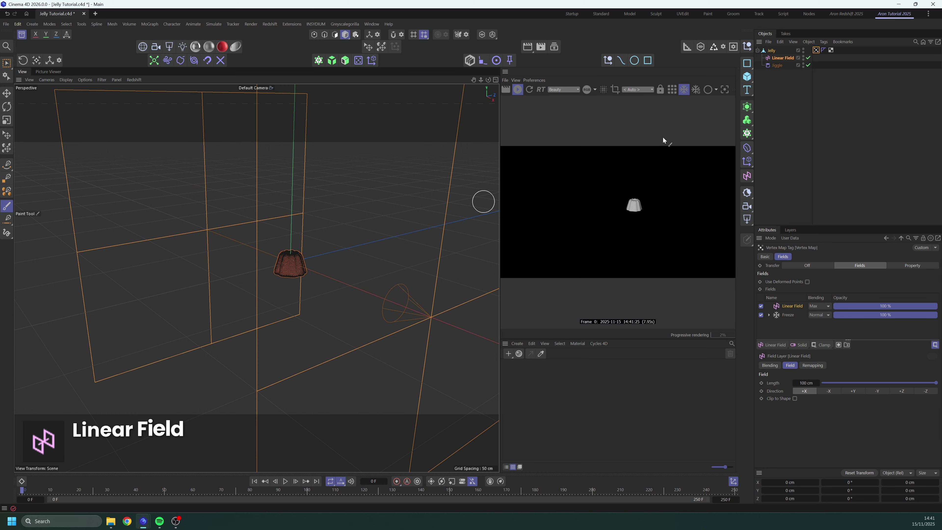
left_click(783, 58)
key("t")
left_click_drag(336, 194, 107, 236)
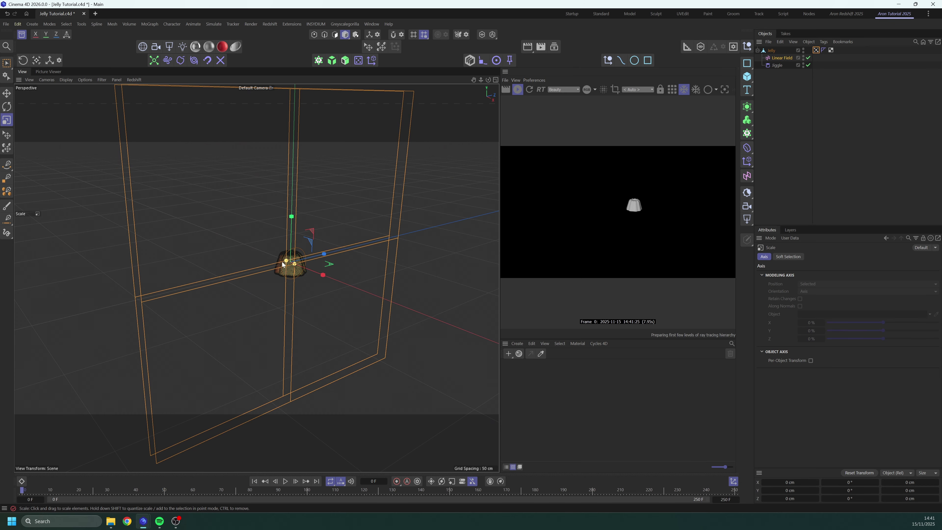
- Rotate the Linear Field 90° about its Z axis so the weights fade vertically from the jelly's base to its top
scroll(371, 257, "up", 10)
scroll(371, 257, "down", 5)
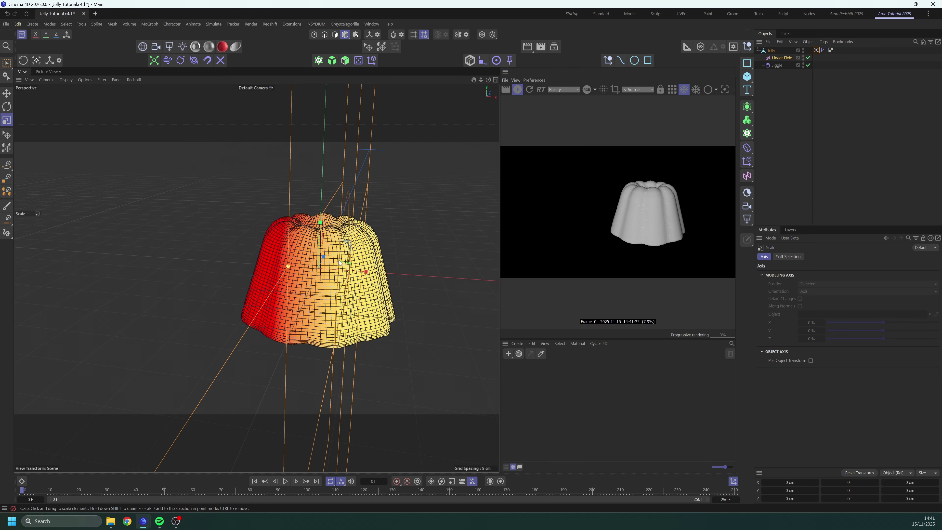
middle_click_drag(364, 272, 301, 269, "alt")
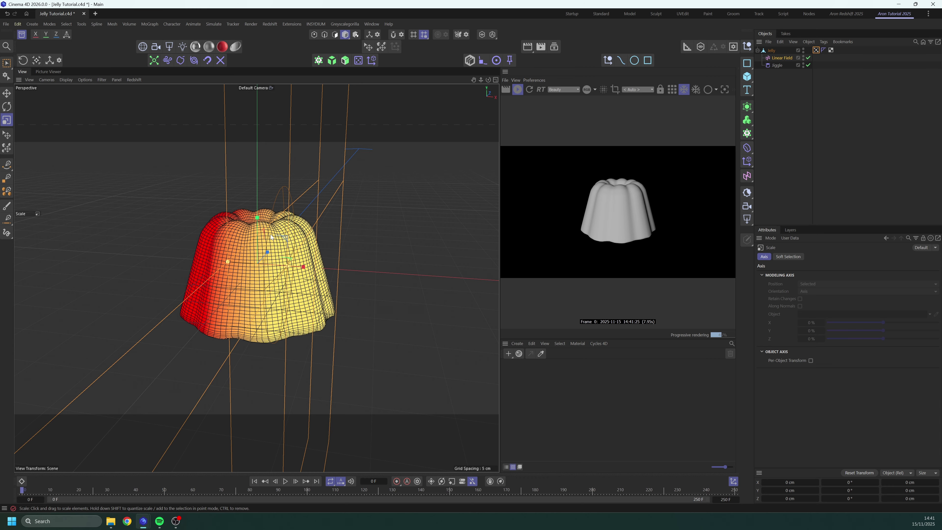
key("r")
left_click_drag(271, 240, 306, 274)
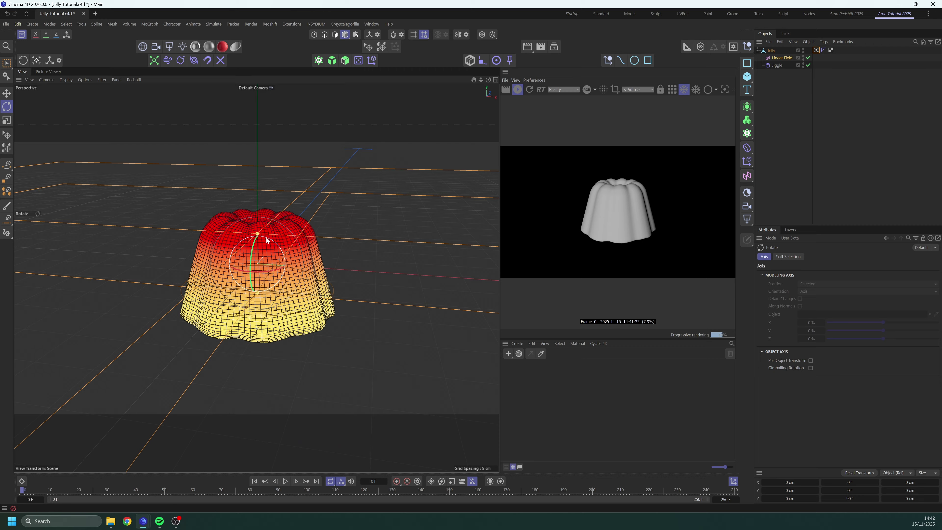
- Scale the Linear Field up slightly and raise it about 1.58 cm so the weights fade over the jelly's full height
key("t")
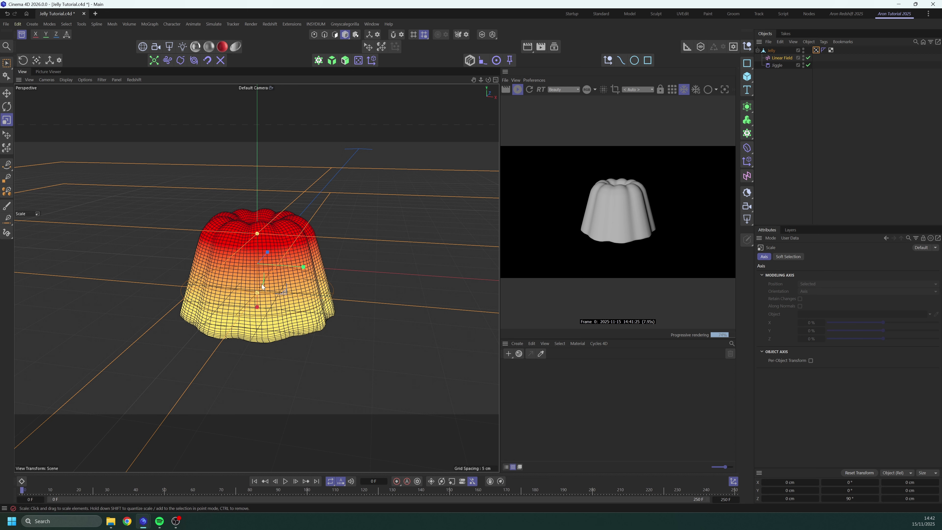
left_click_drag(277, 255, 348, 286)
key("e")
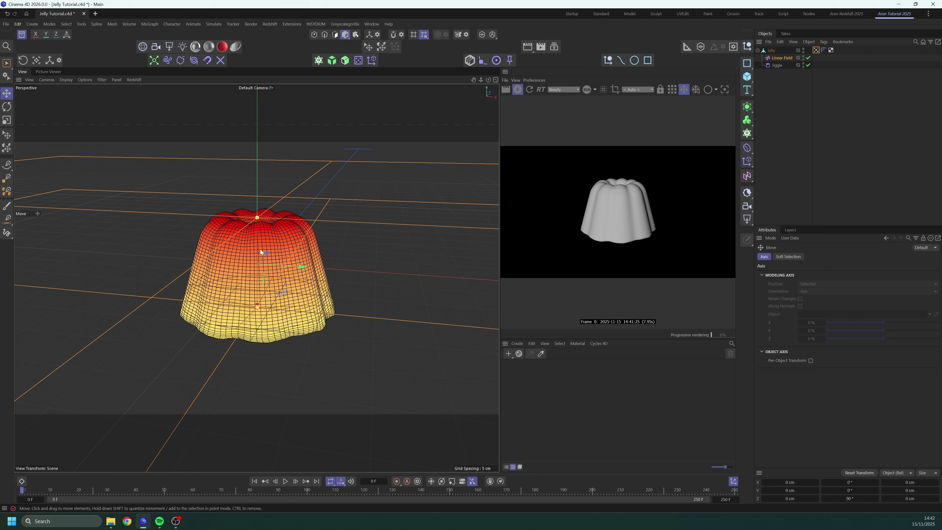
left_click_drag(260, 274, 260, 283)
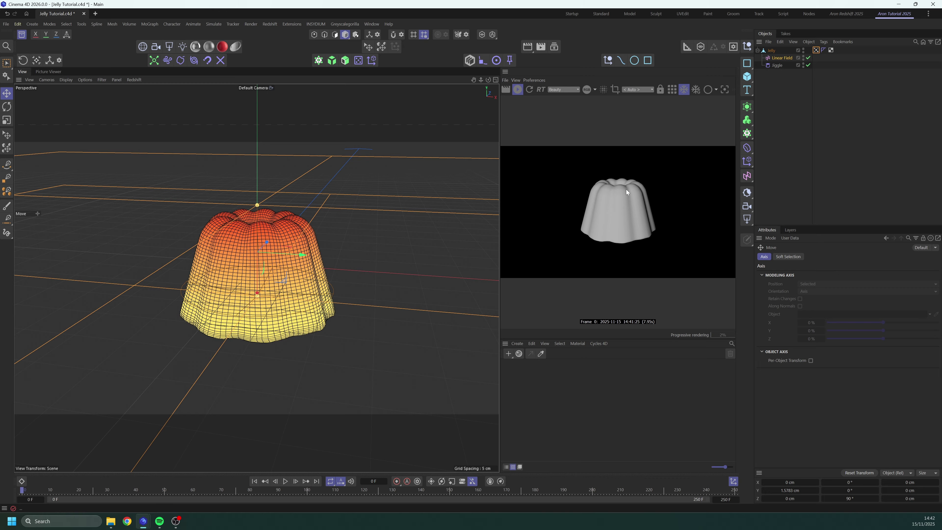
left_click(794, 150)
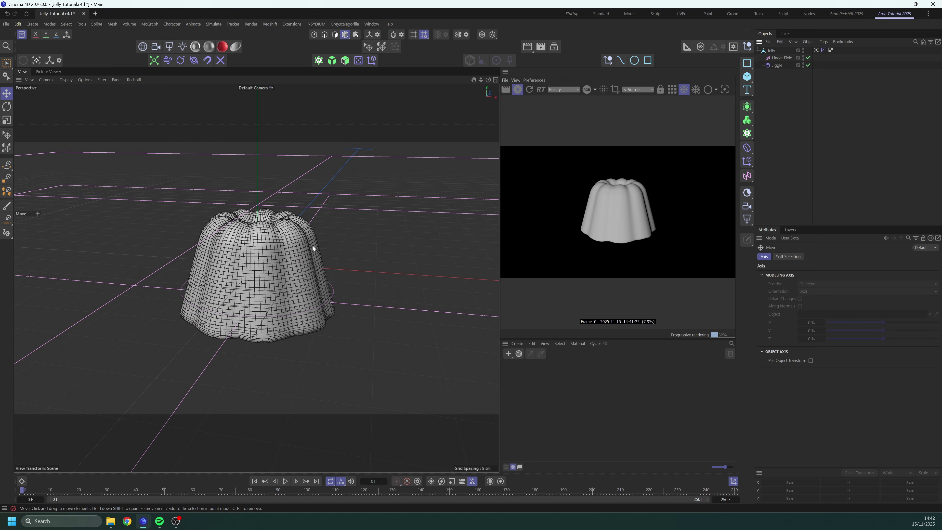
- Display the jelly's vertex map weights and hide the Linear Field from the scene view
left_click(816, 50)
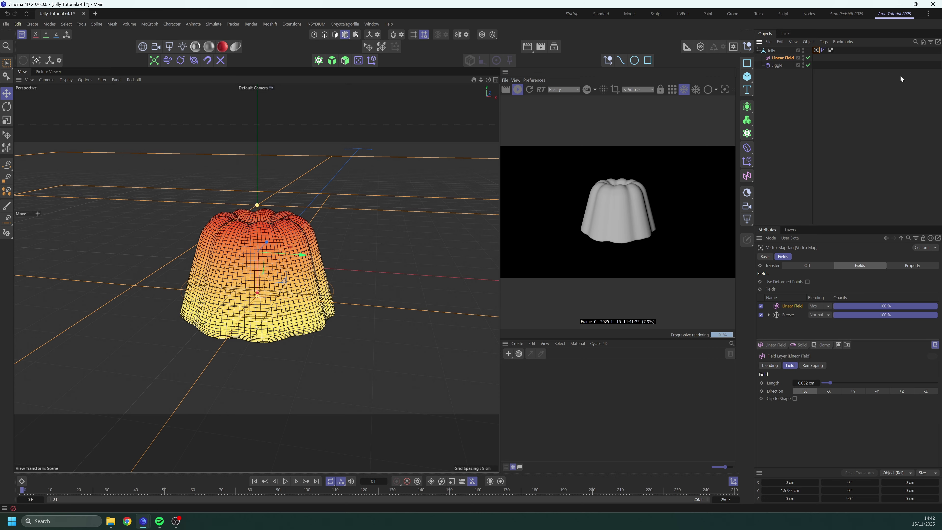
left_click(803, 55)
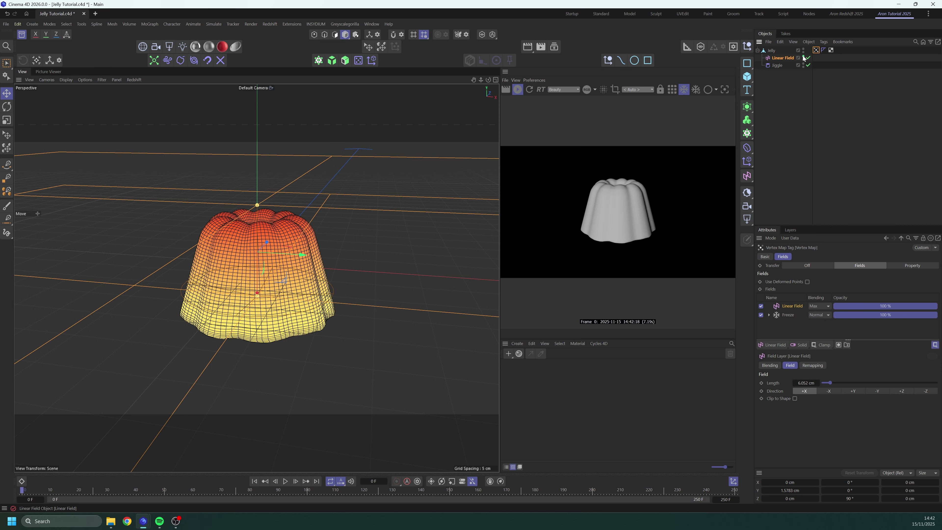
left_click(802, 99)
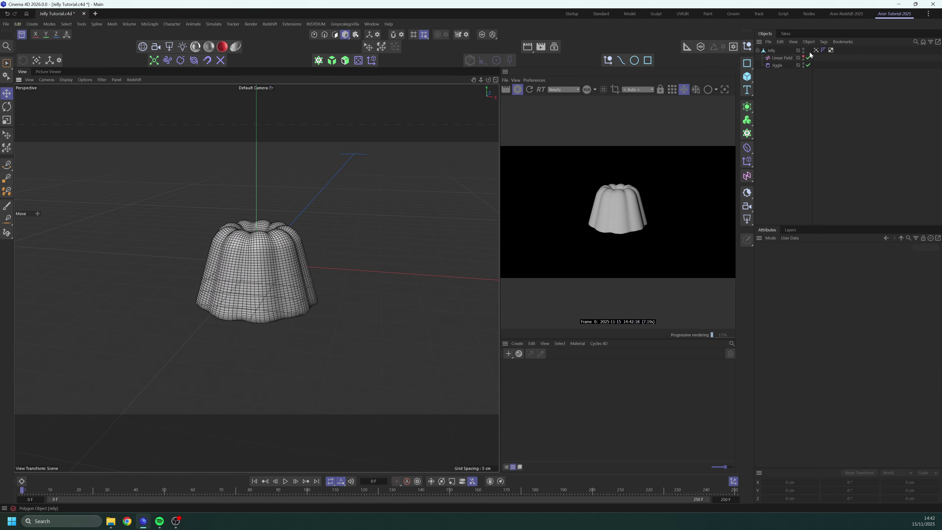
- Assign the jelly's vertex map to the Jiggle deformer's Stiffness and Structural maps
left_click(777, 66)
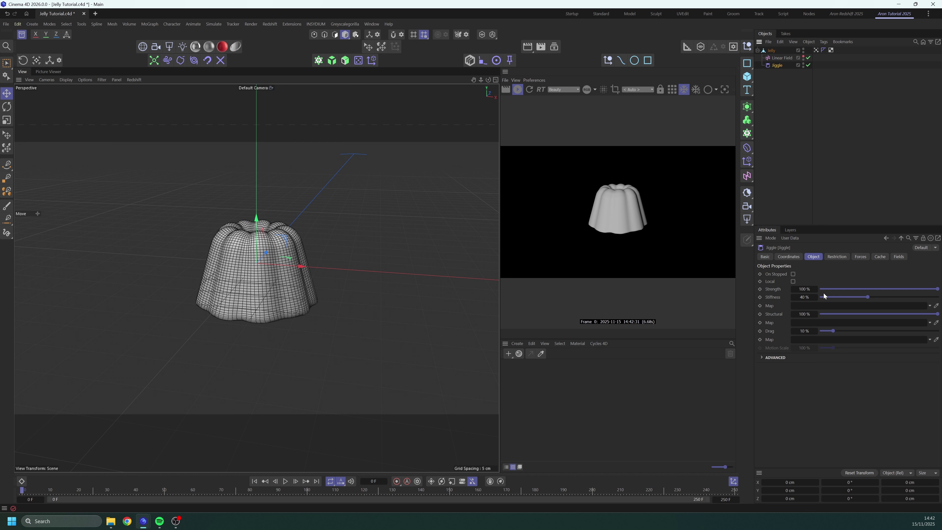
left_click(818, 52)
left_click_drag(840, 291, 819, 308)
left_click_drag(807, 318, 806, 323)
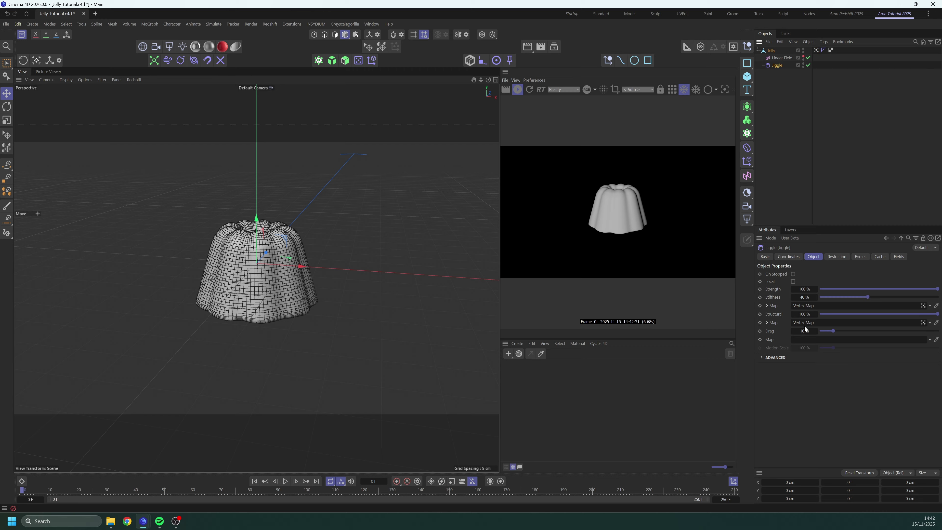
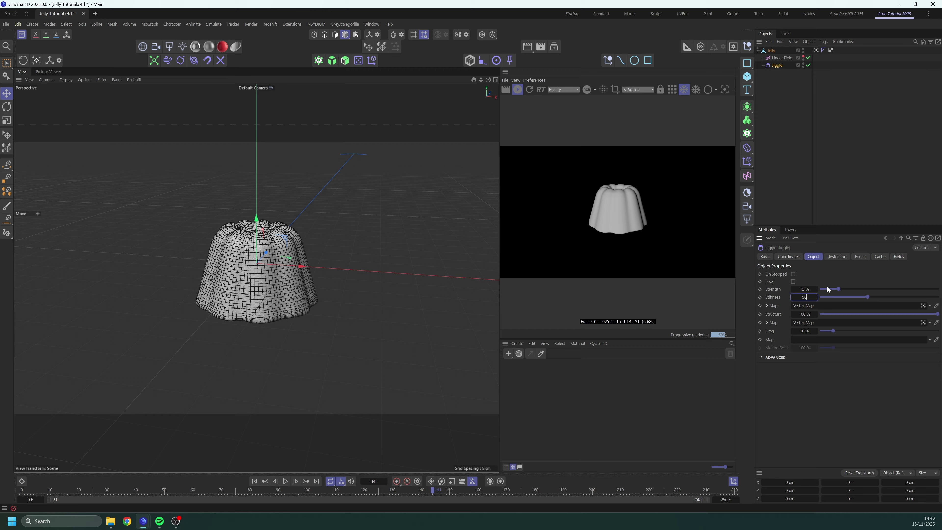
- Set the Jiggle deformer's stiffness to 90 % and its drag to 5 %
key("Return")
type("5")
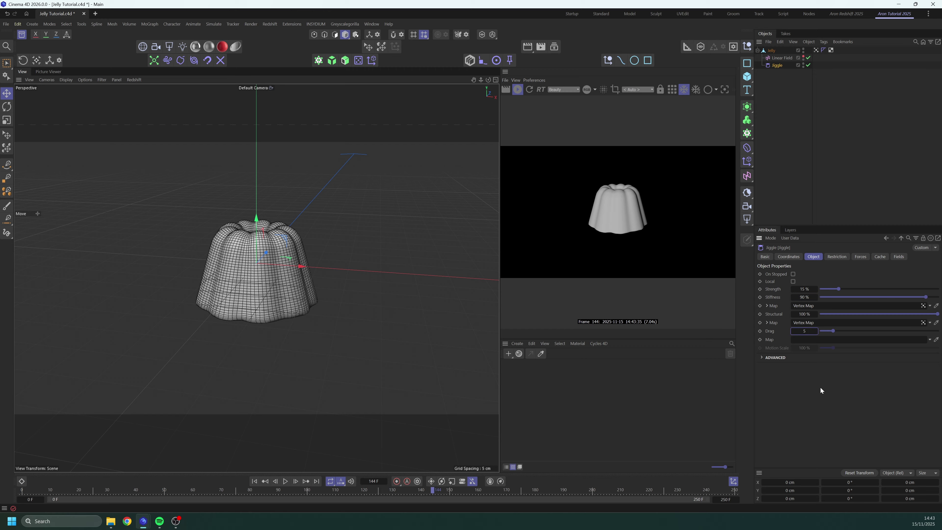
key("Return")
- Play the animation from frame 0 and move the jelly back and forth to test its wobble
left_click(259, 483)
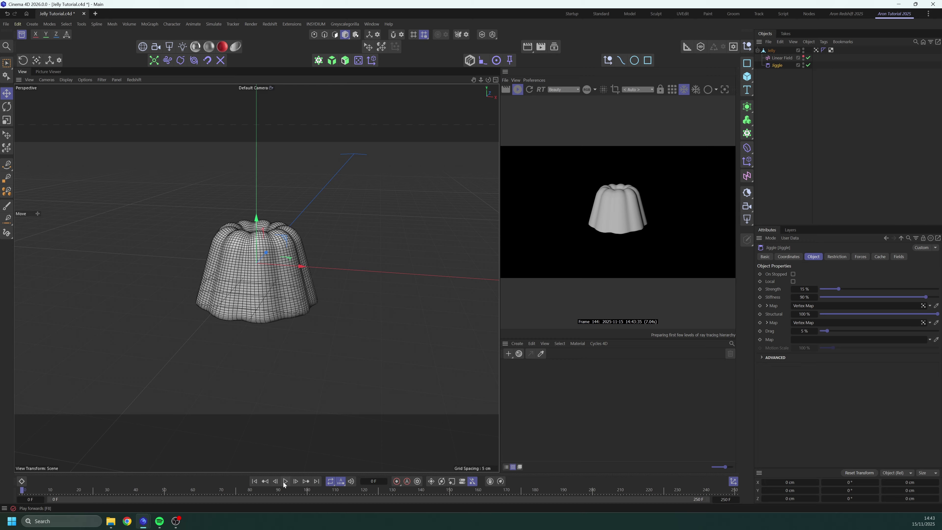
left_click(771, 54)
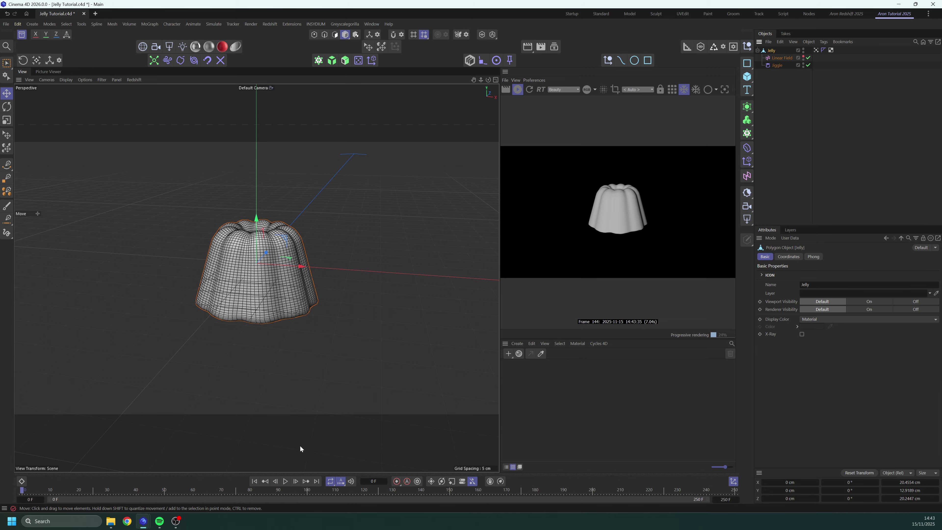
left_click(285, 481)
left_click_drag(307, 264, 268, 286)
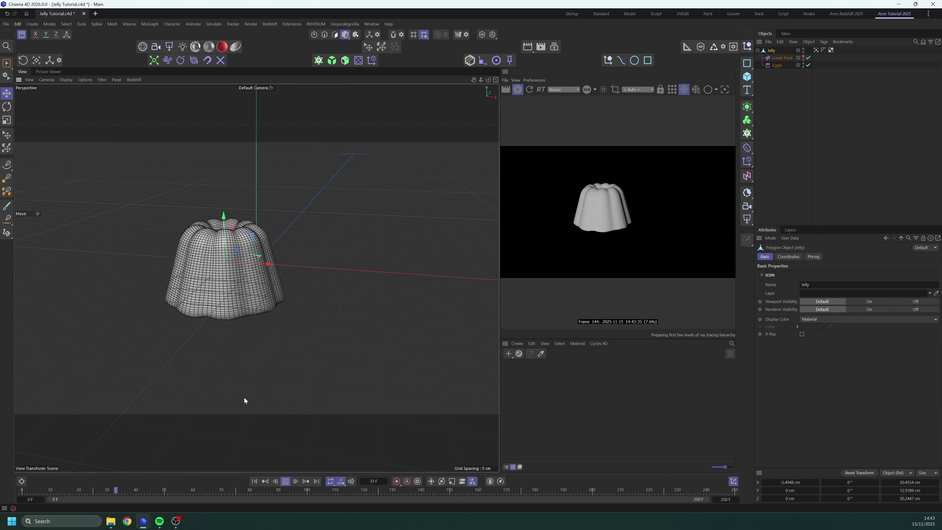
left_click_drag(260, 264, 287, 239)
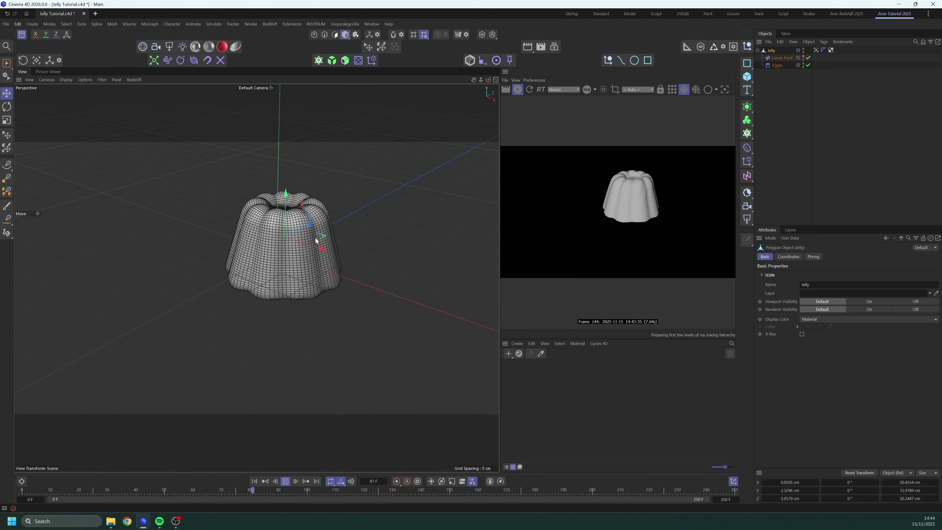
left_click_drag(321, 238, 356, 241)
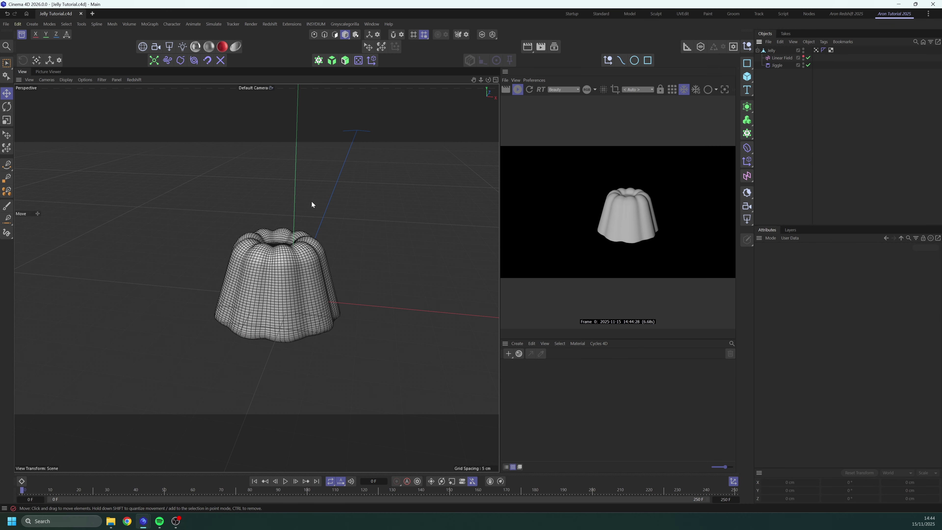
- Add a Redshift Dome Light and use the Default HDR.hdr from the Exterior HDRIs as its texture
middle_click_drag(306, 275, 288, 269, "alt")
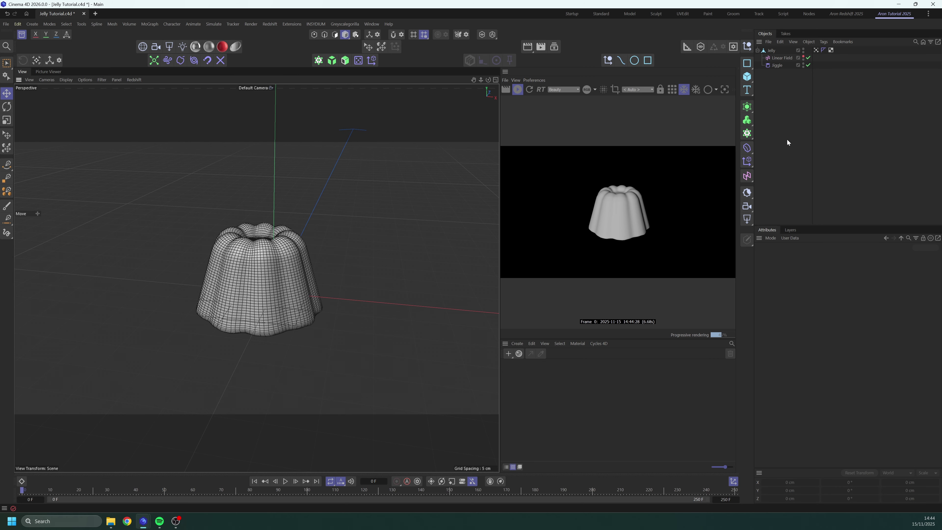
left_click(143, 49)
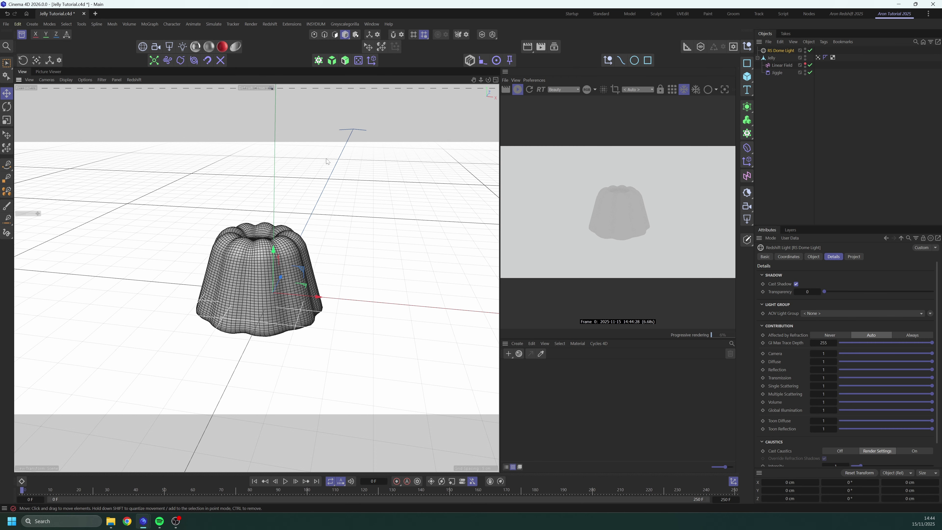
left_click(816, 259)
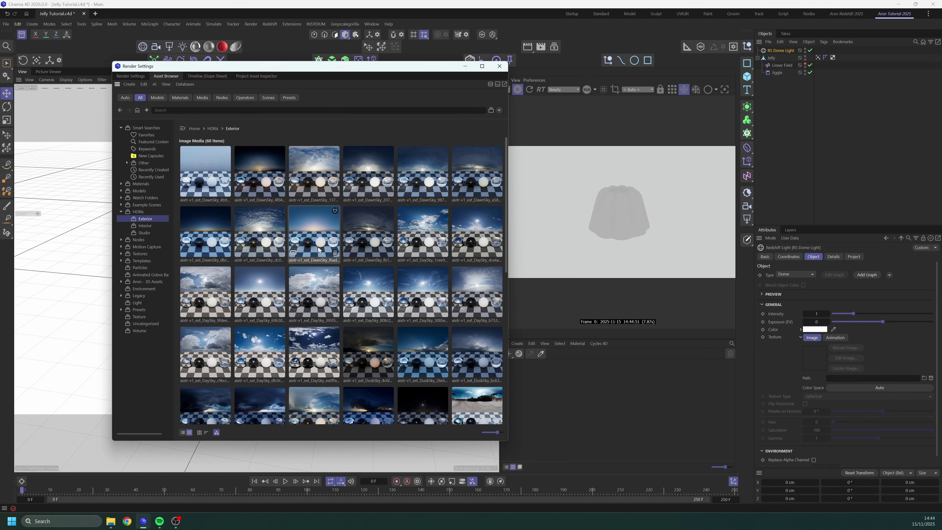
scroll(345, 339, "down", 1)
scroll(345, 340, "down", 2)
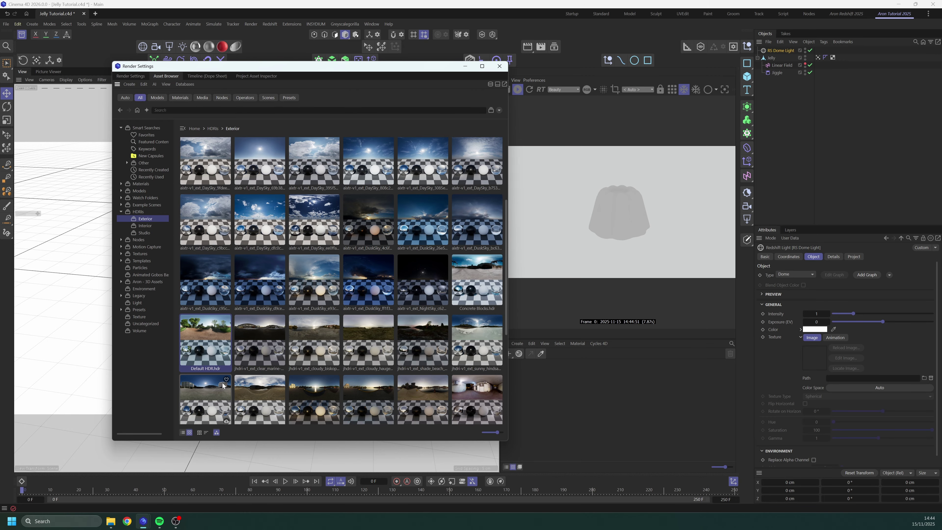
left_click_drag(213, 340, 849, 374)
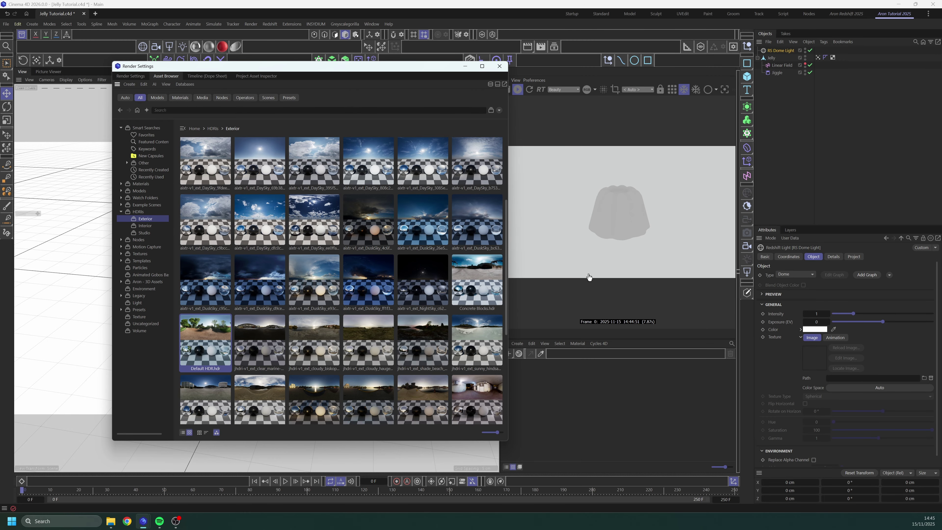
left_click(499, 65)
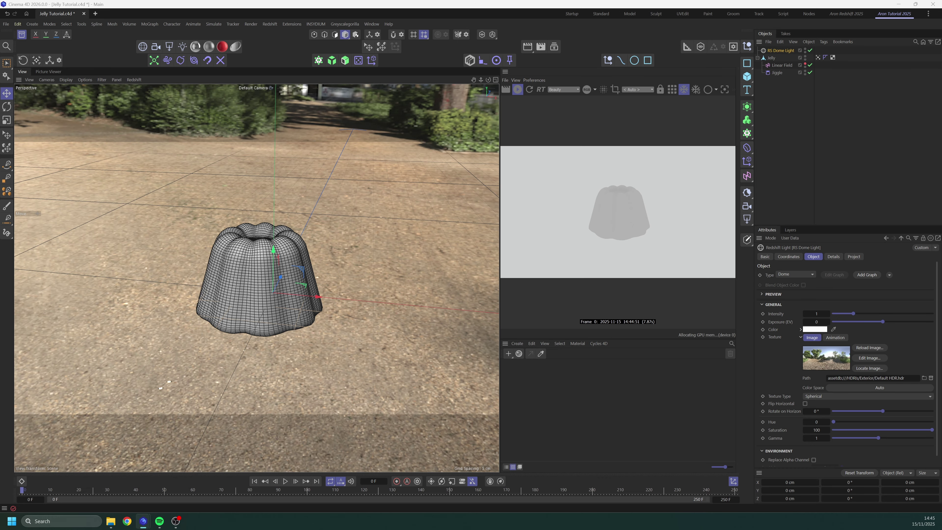
- Set the RS Dome Light's Camera contribution to 0 so the HDRI background is hidden in the render
left_click(863, 108)
scroll(237, 284, "down", 2)
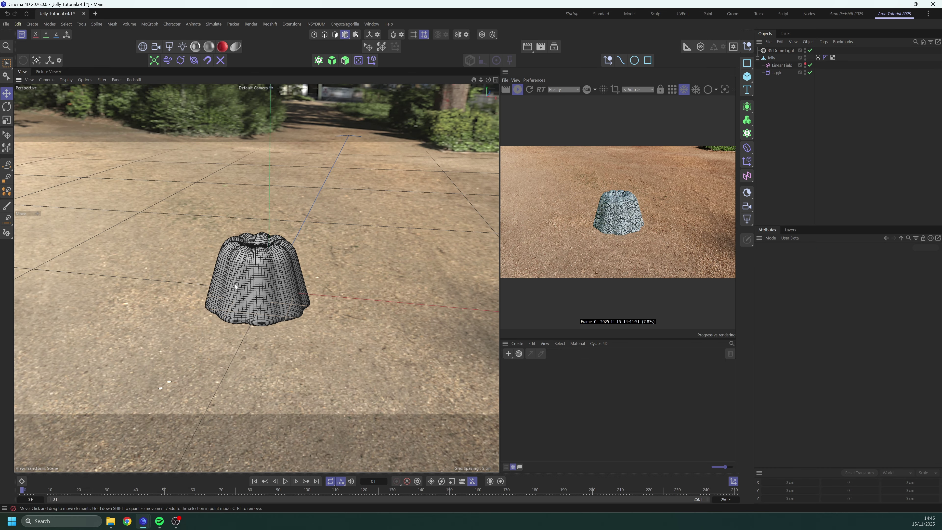
mouse_move(248, 284)
left_mouse_down("alt")
mouse_move(201, 266)
mouse_move(239, 259)
mouse_move(248, 272)
left_mouse_up("alt")
scroll(248, 272, "up", 3)
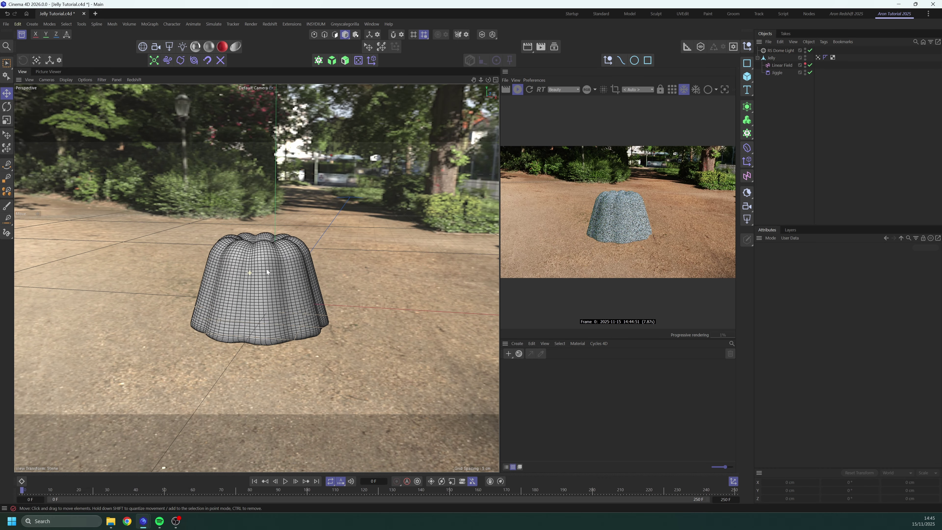
left_click(781, 50)
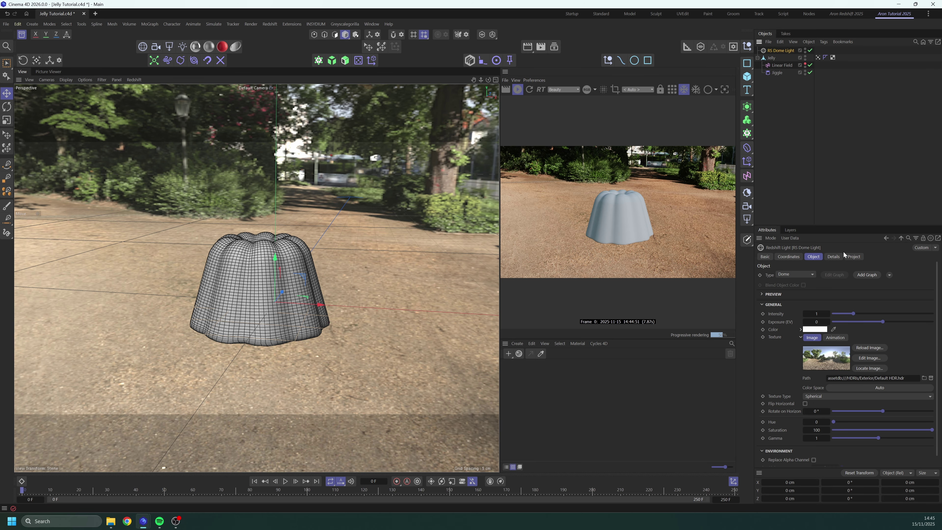
left_click(834, 257)
left_click_drag(915, 353, 831, 350)
left_click(820, 195)
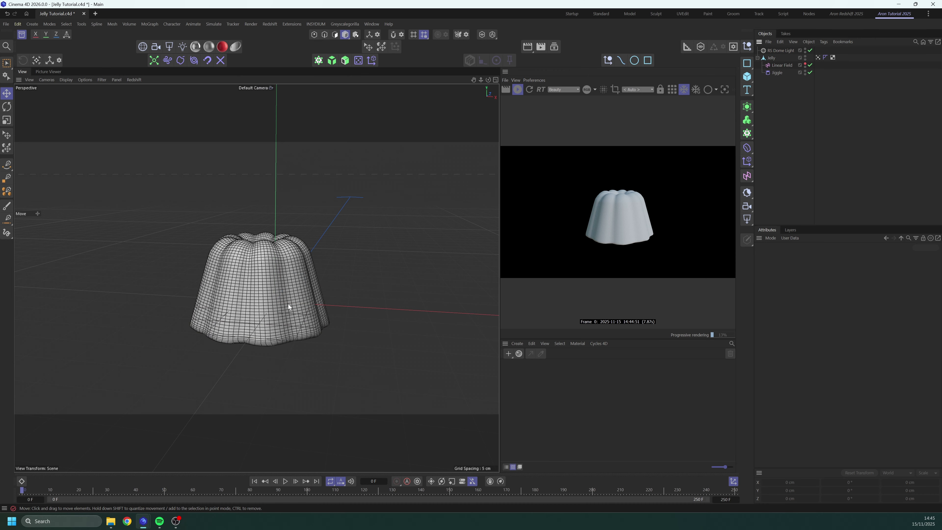
- Create a new Redshift material and apply it to the jelly
mouse_move(279, 284)
left_mouse_down("alt")
mouse_move(148, 277)
mouse_move(216, 288)
mouse_move(235, 278)
left_mouse_up("alt")
middle_click_drag(259, 269, 267, 277, "alt")
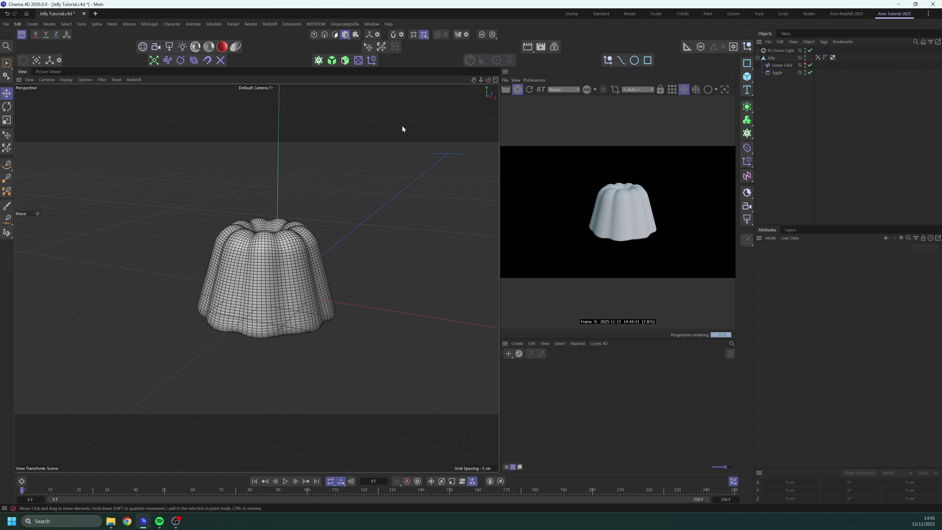
left_click(508, 355)
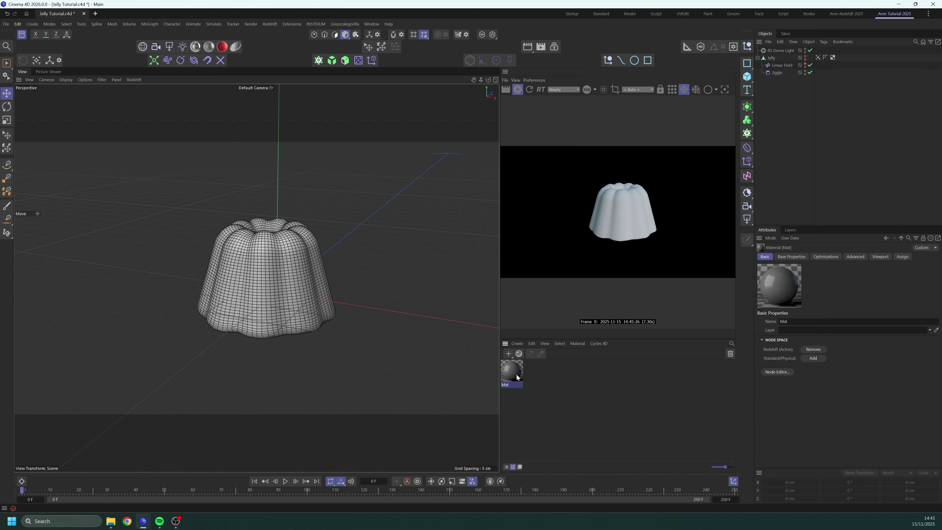
left_click_drag(511, 373, 280, 289)
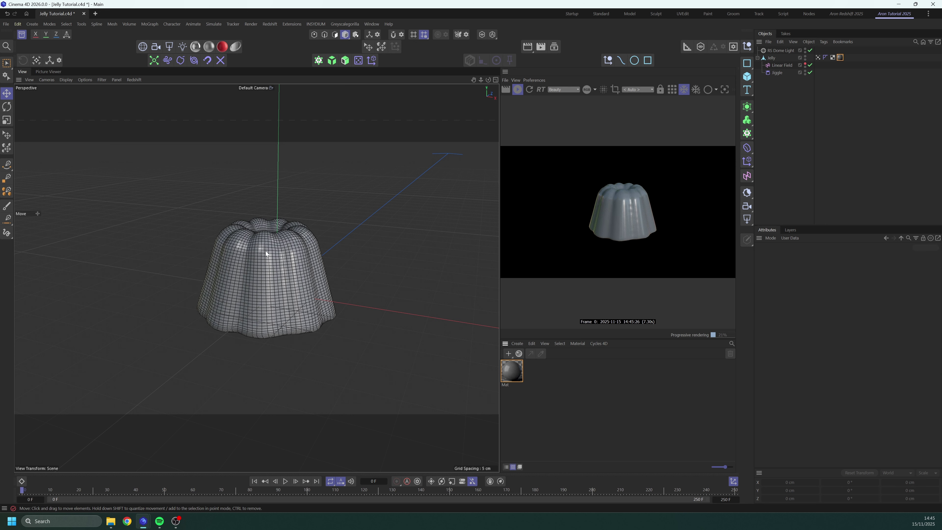
- Rename the jelly's new material as Jelly
scroll(265, 251, "up", 1)
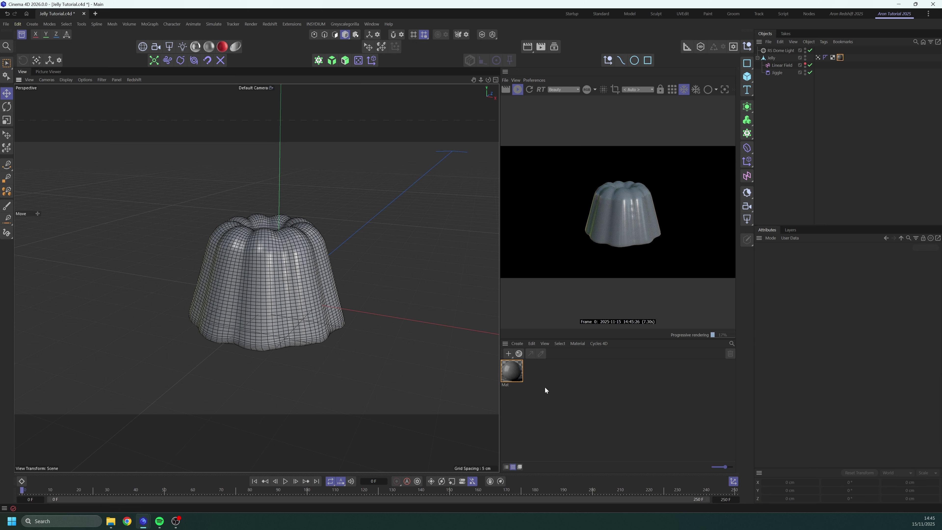
left_click(513, 371)
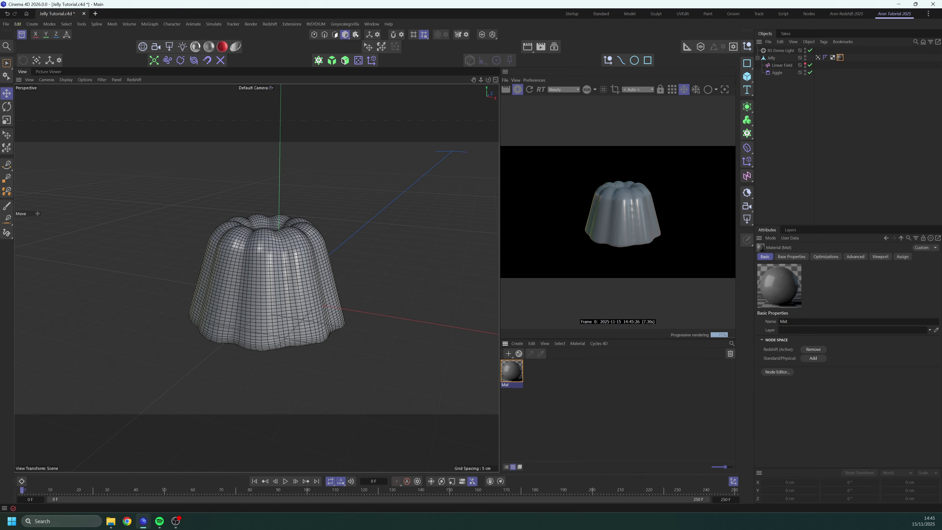
type("Jelly")
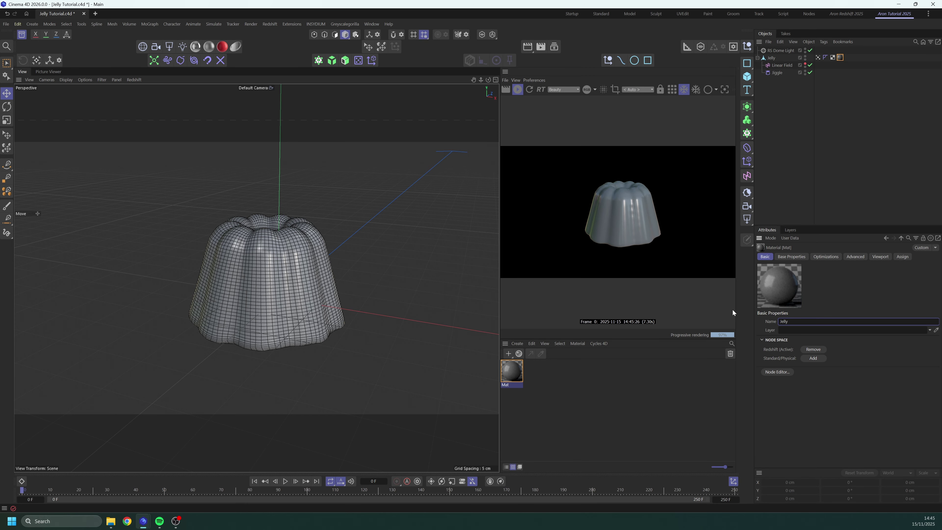
key("Return")
left_click(626, 403)
- Open the Jelly material in the Node Editor beside the render view and select and reposition its RS Standard node
double_click(512, 370)
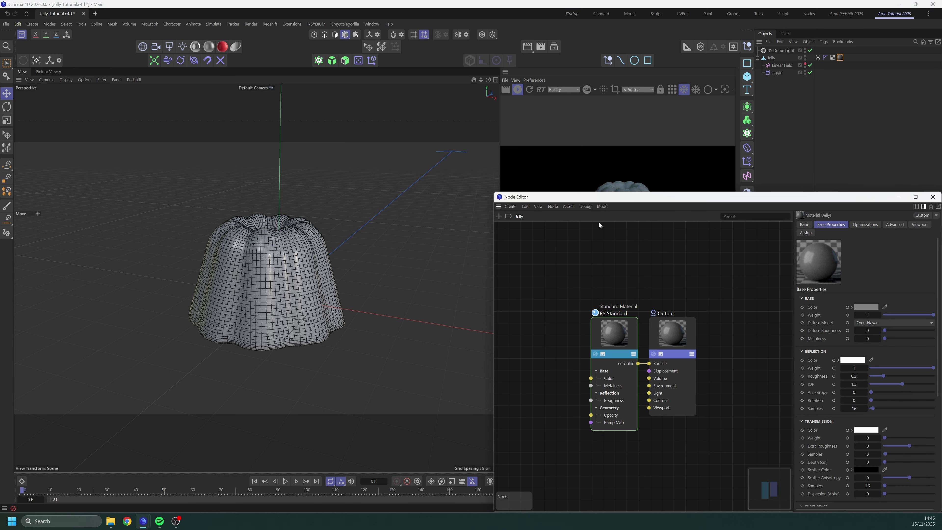
left_click_drag(629, 194, 176, 105)
left_click(108, 205)
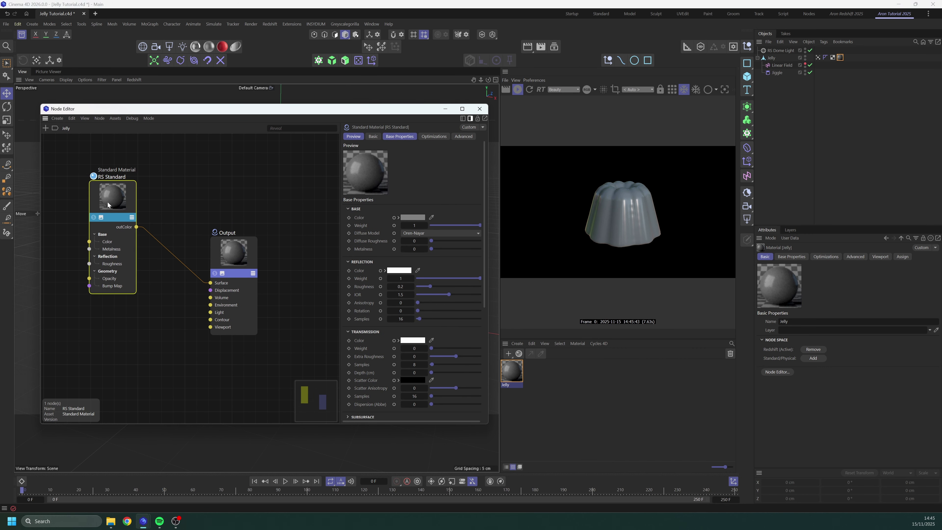
left_click_drag(108, 205, 135, 202)
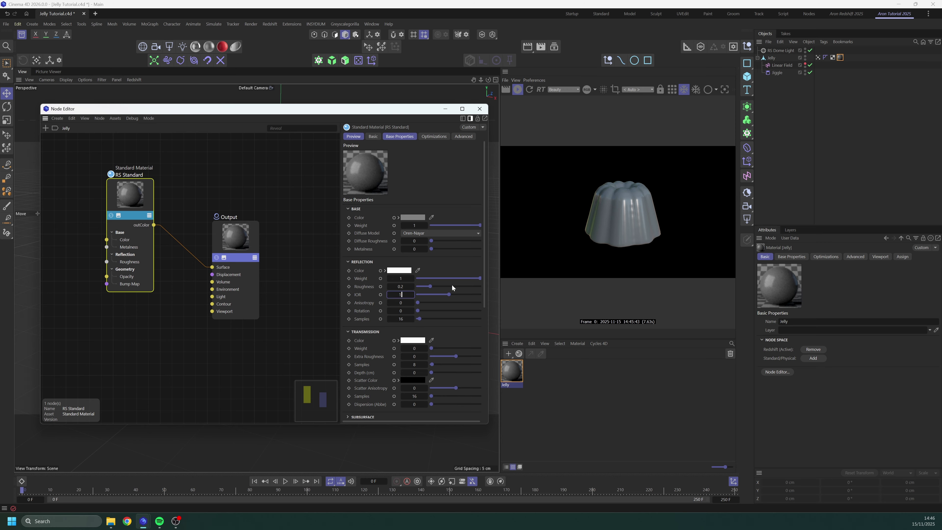
- Set the Jelly material's reflection IOR to 1.35 and its transmission weight to 1
key("Return")
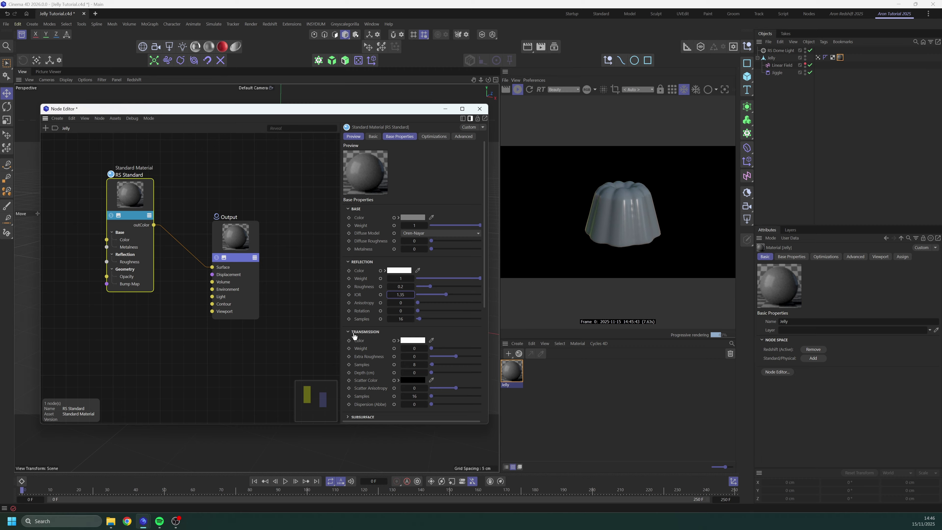
left_click_drag(439, 348, 482, 349)
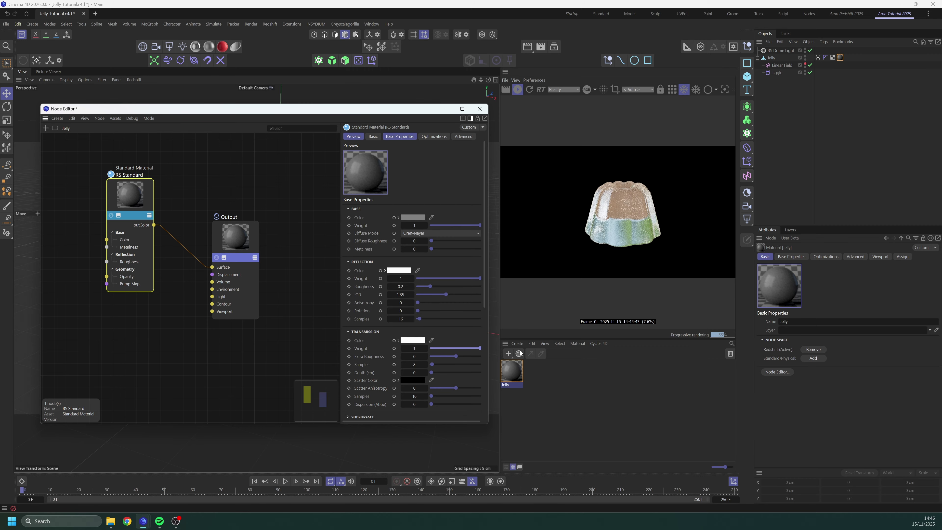
- Set the Jelly material's transmission depth to 5 cm
left_click_drag(440, 375, 448, 377)
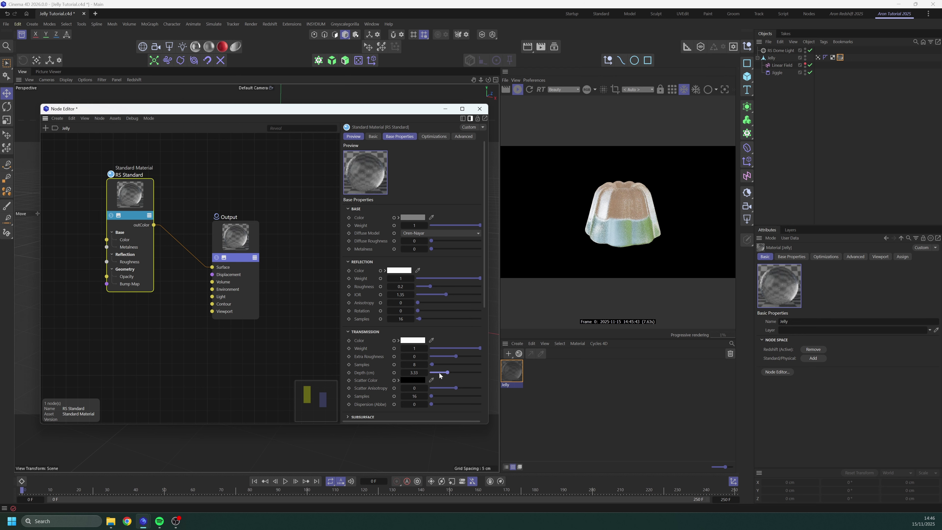
double_click(414, 373)
type("5")
key("Return")
- Set the transmission color to a soft red of about RGB 229, 118, 118 and close the color chooser
left_click(416, 344)
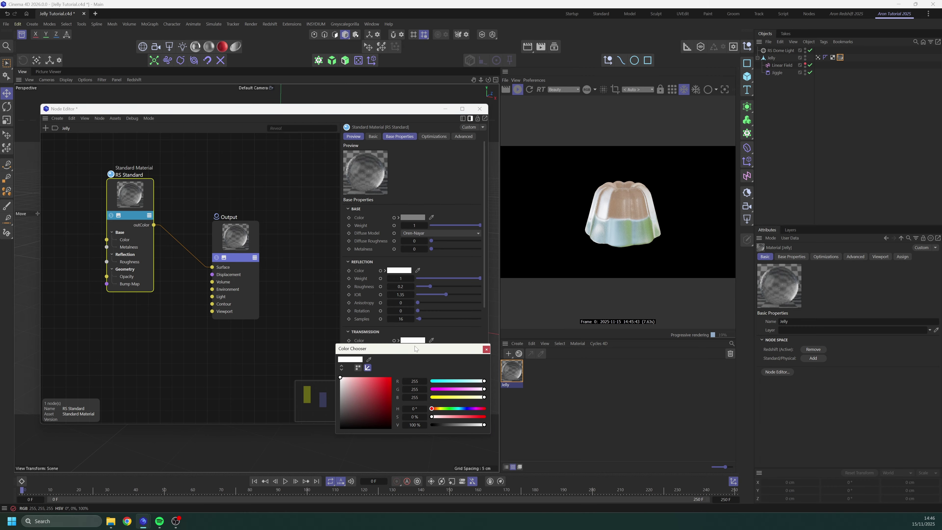
left_click(363, 384)
left_click(362, 383)
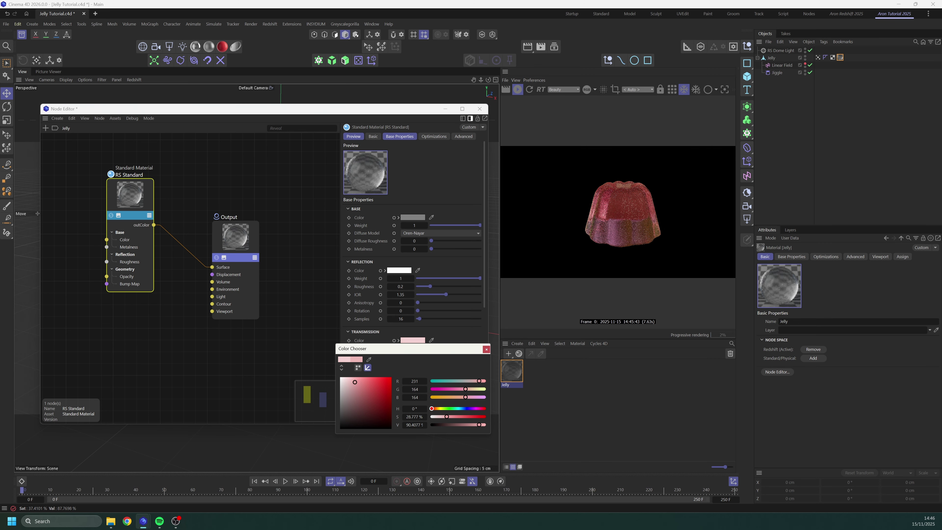
left_click_drag(363, 384, 365, 382)
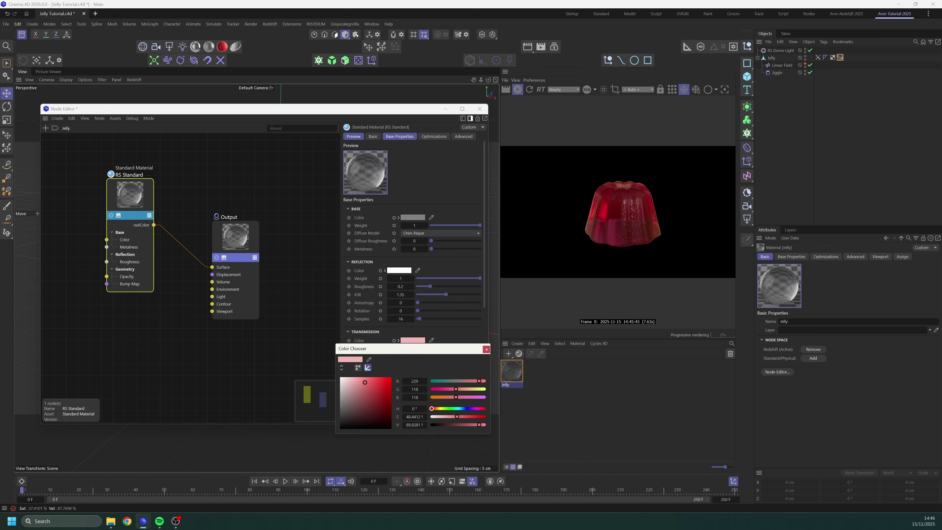
left_click(486, 349)
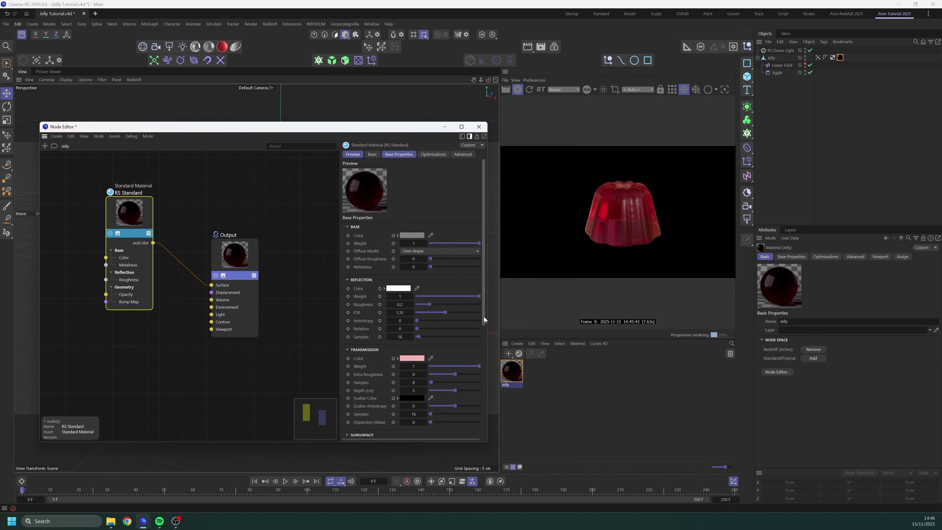
- Set the Jelly material's reflection roughness to 0.1
left_click_drag(484, 316, 484, 346)
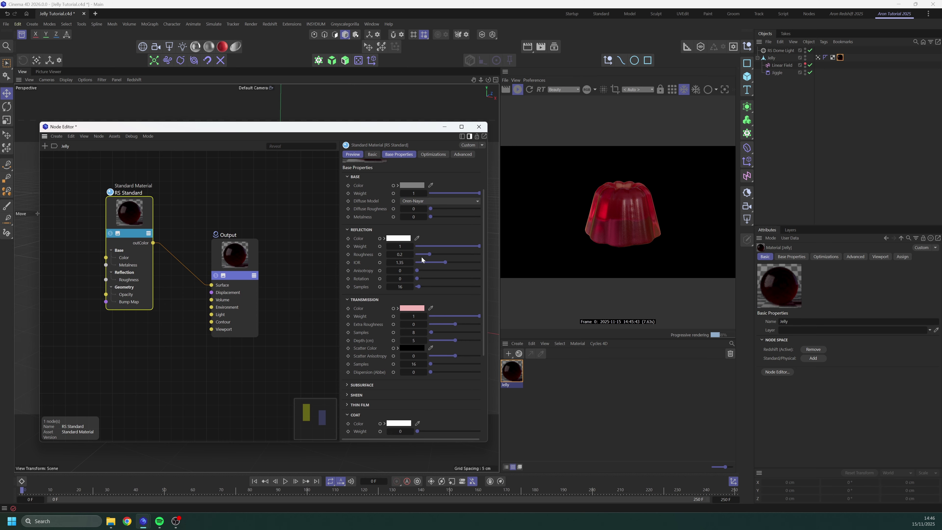
left_click_drag(428, 259, 381, 257)
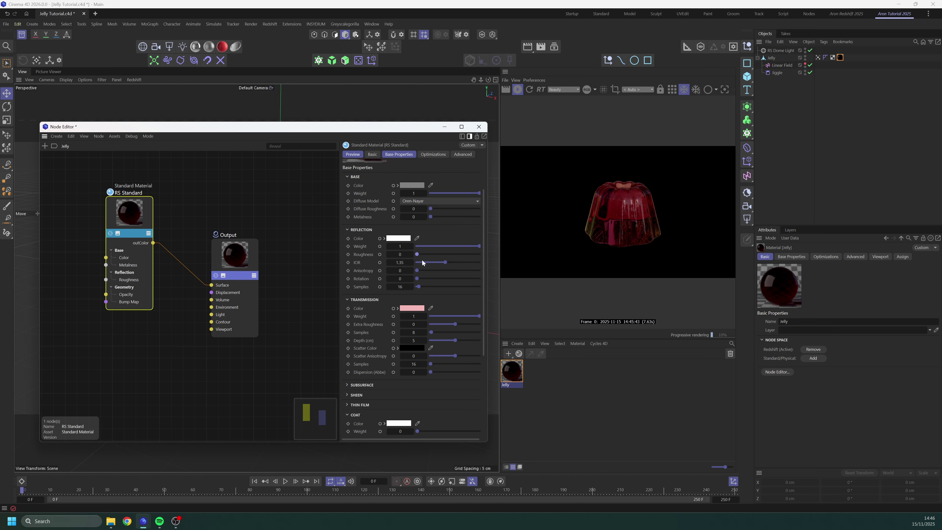
left_click(400, 254)
type("0.1")
key("Return")
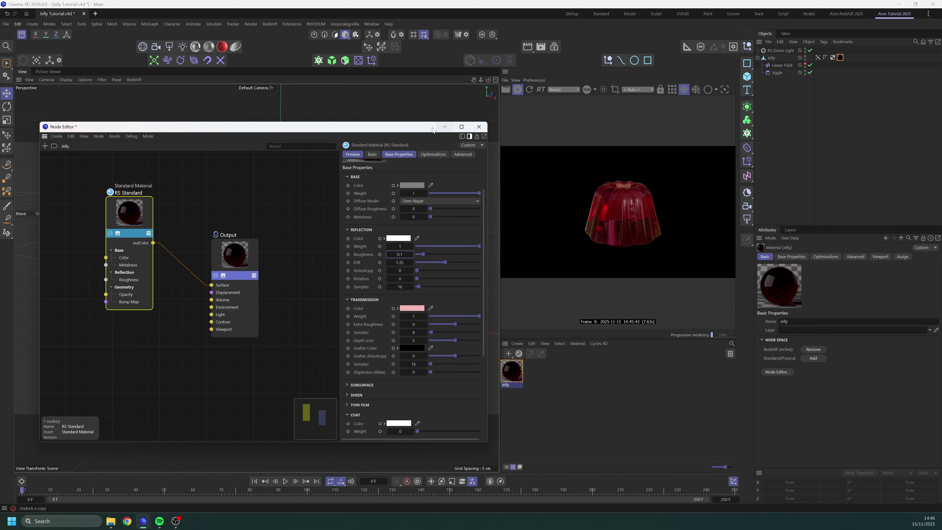
- Close the Node Editor, clear the object selection and briefly play the animation
left_click(482, 129)
left_click(826, 178)
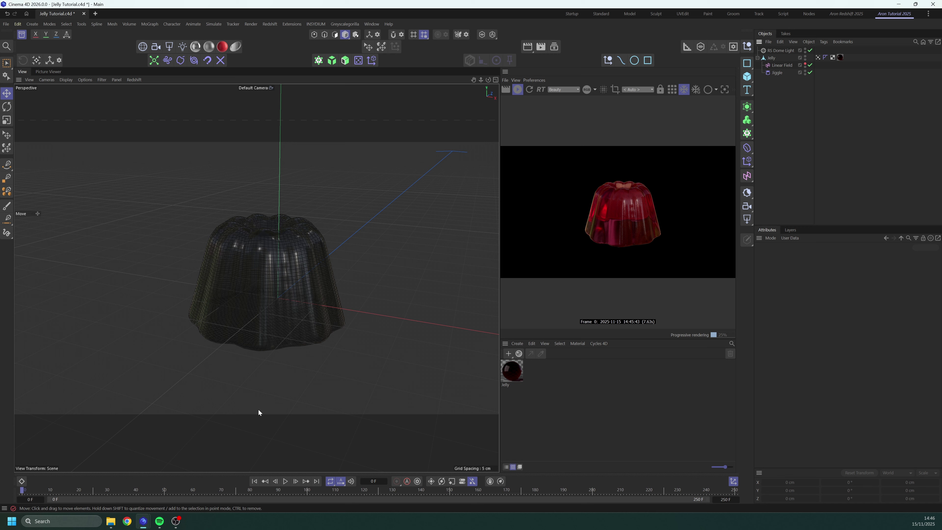
left_click(285, 481)
left_click(285, 482)
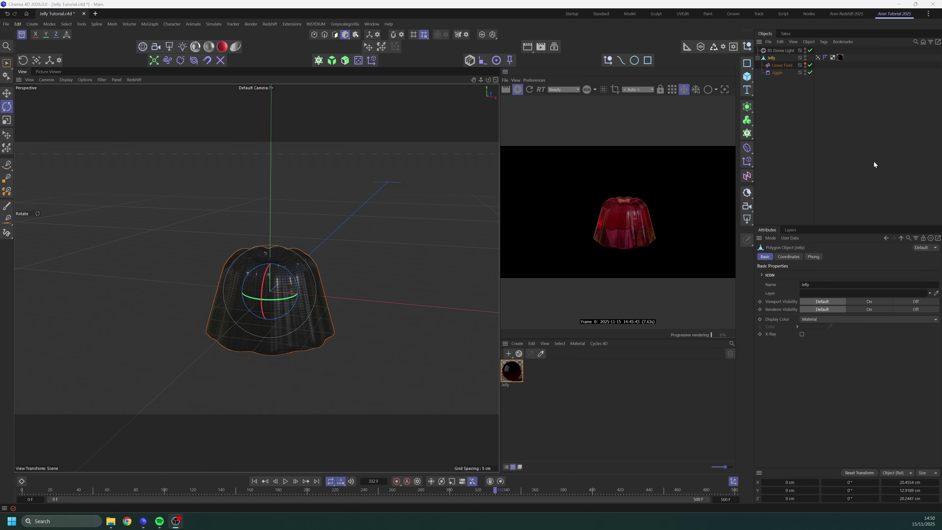
- Play the animation and move the jelly around to test its wobble, bringing it to about X -7.6, Y -1.6, Z 7.3 cm
left_click(874, 161)
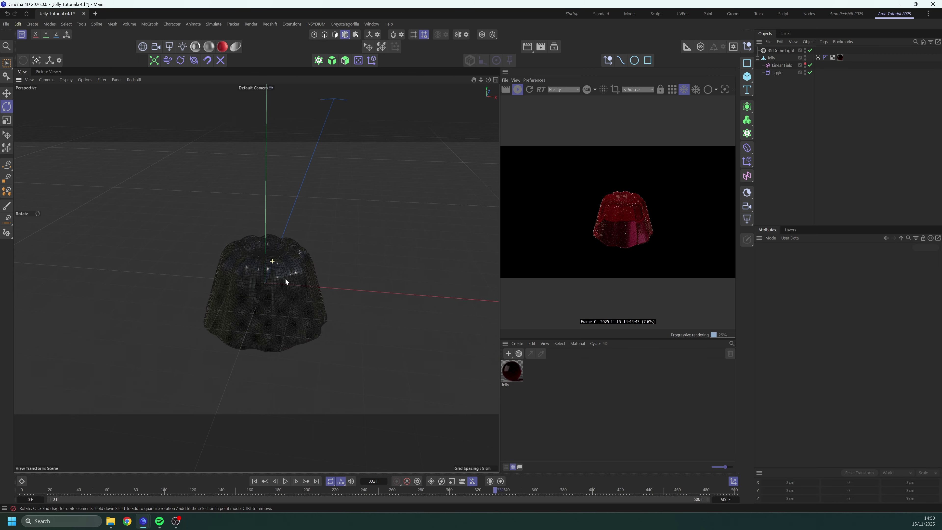
left_click_drag(273, 269, 296, 245, "alt")
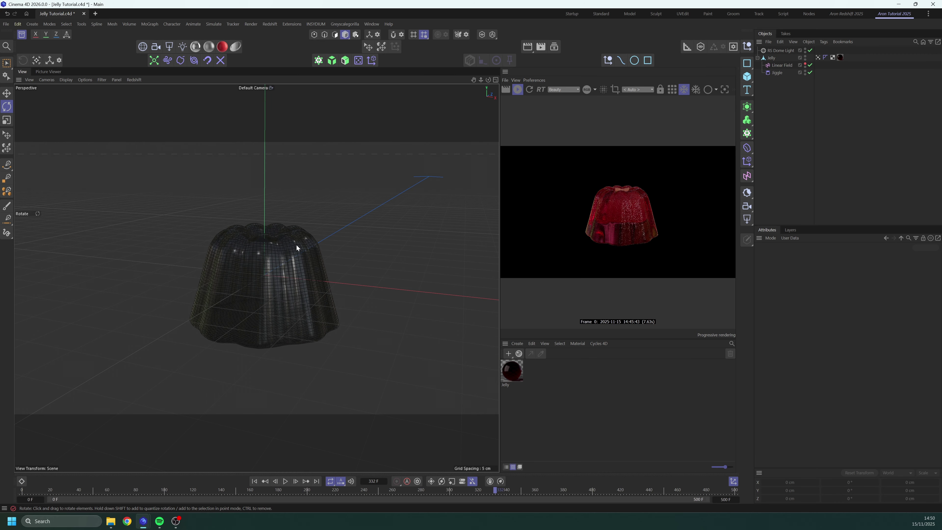
left_click(771, 58)
left_click(285, 480)
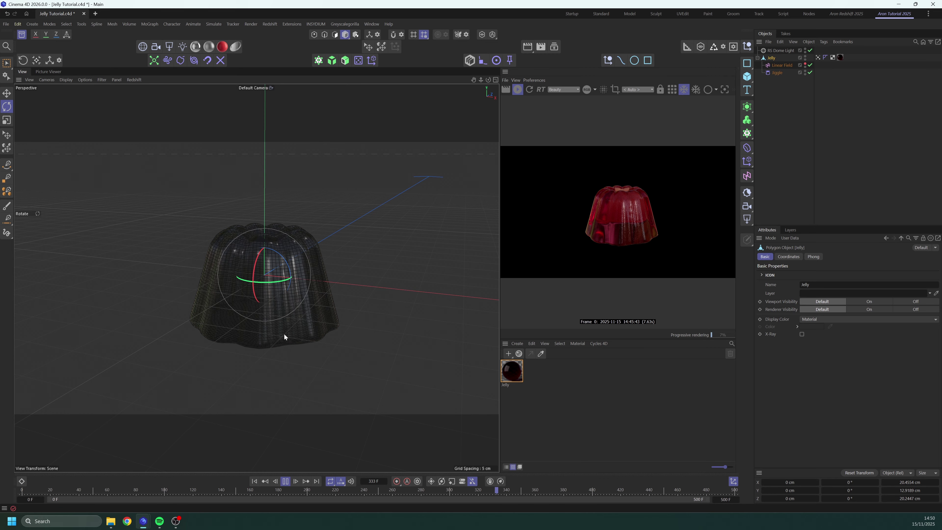
key("e")
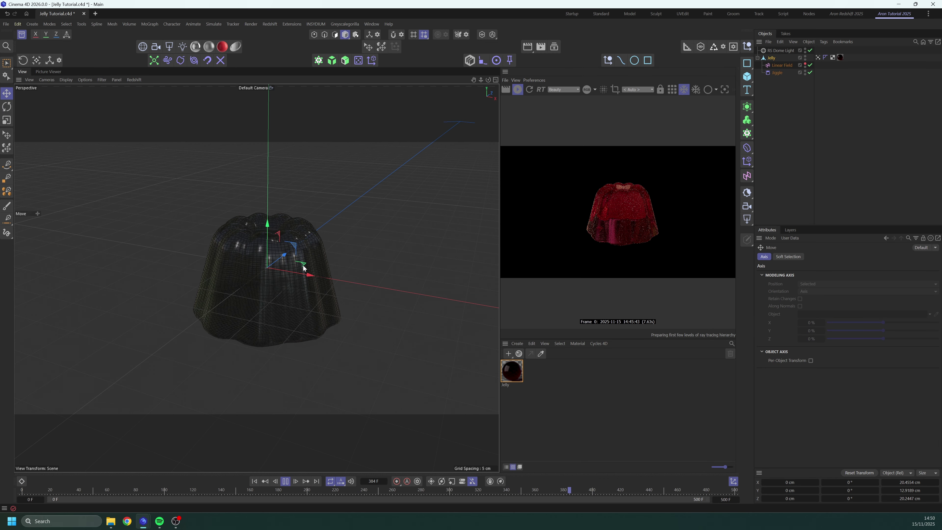
left_click_drag(302, 263, 175, 276)
left_click_drag(244, 274, 345, 197)
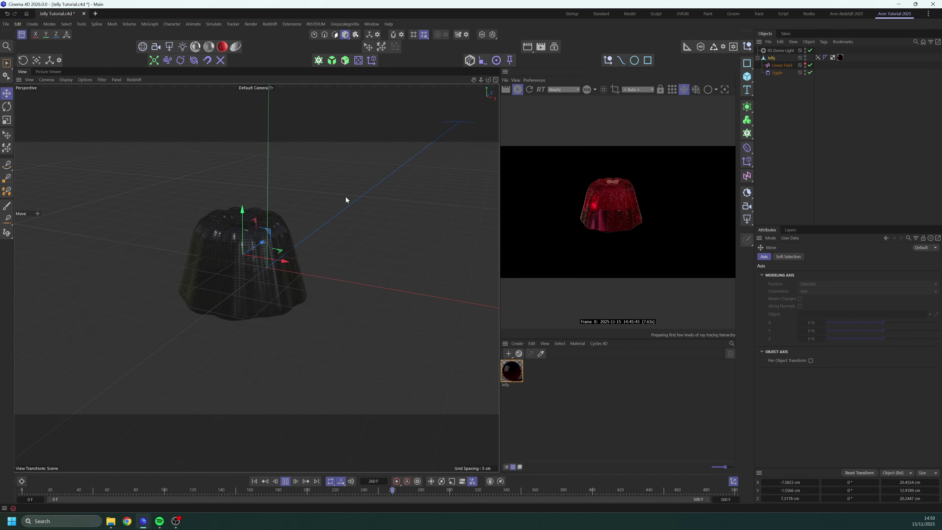